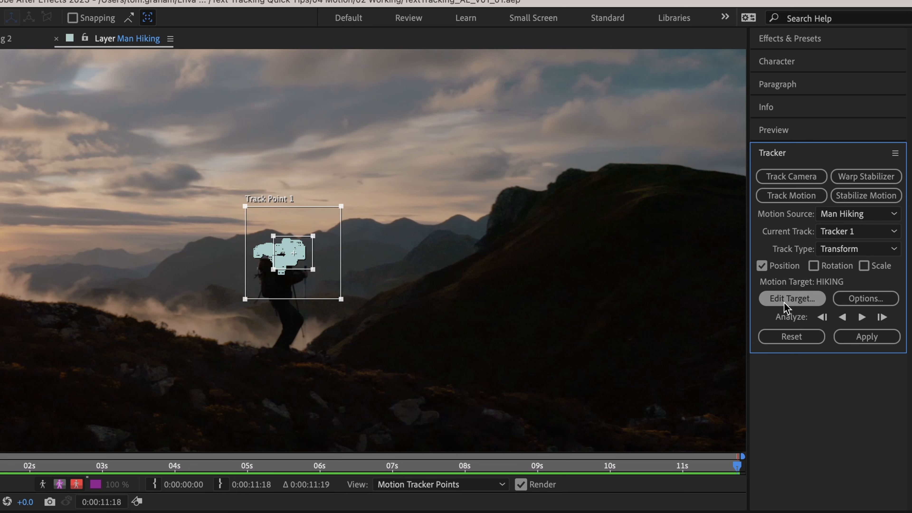
# Apply the tracking data to the HIKING layer as motion target, using the X and Y dimensions
pyautogui.click(794, 300)
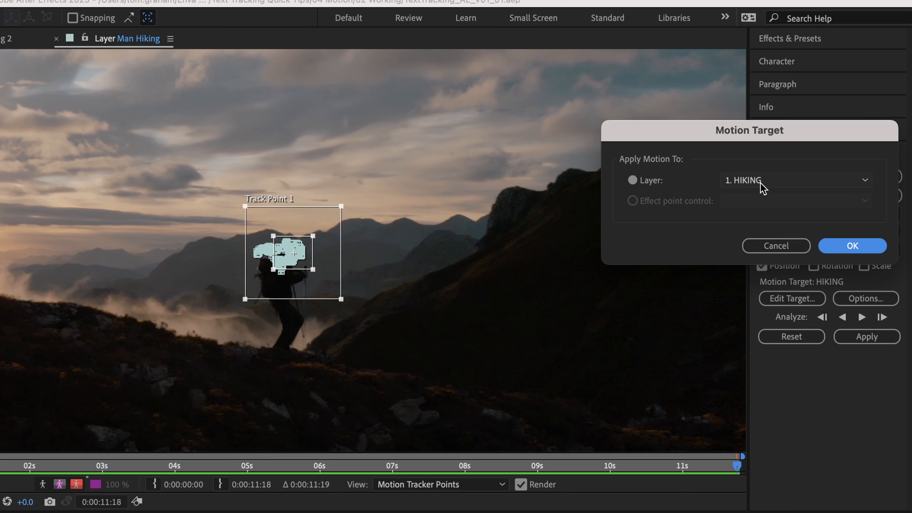
pyautogui.click(846, 248)
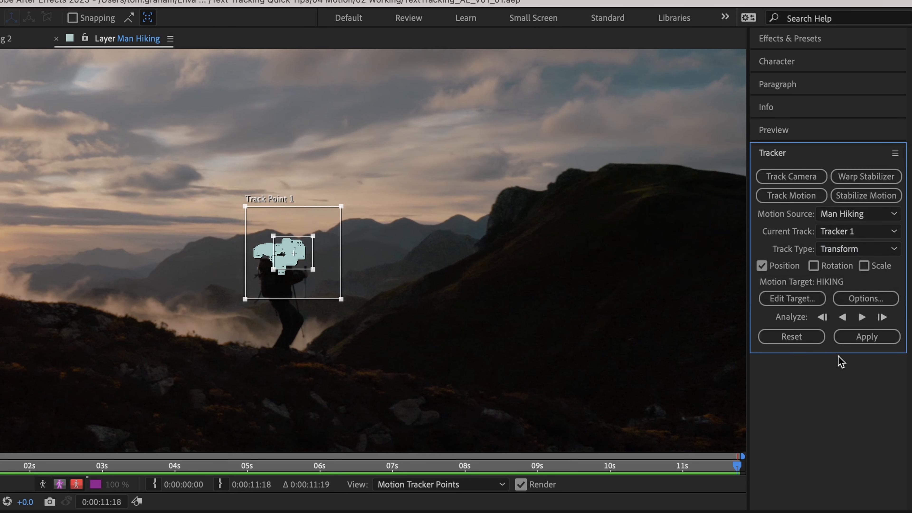
pyautogui.click(871, 339)
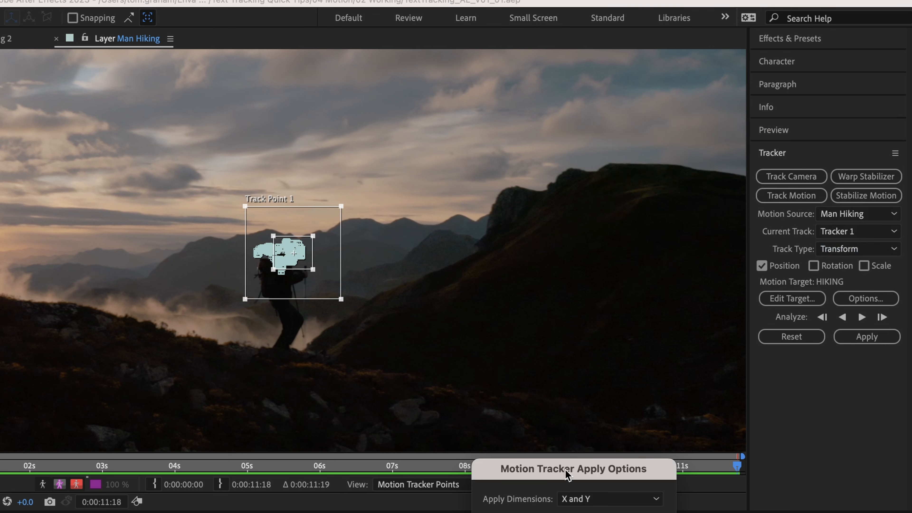
pyautogui.moveTo(567, 474); pyautogui.dragTo(506, 230)
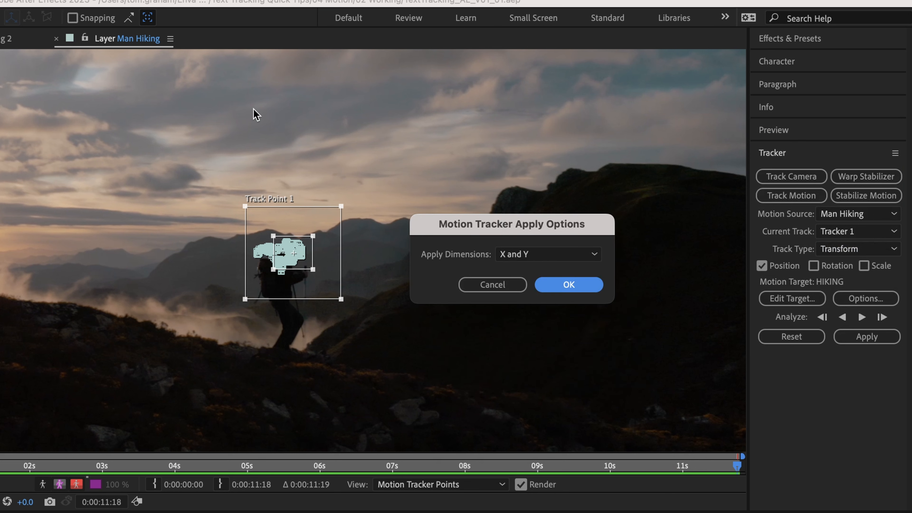
pyautogui.click(575, 288)
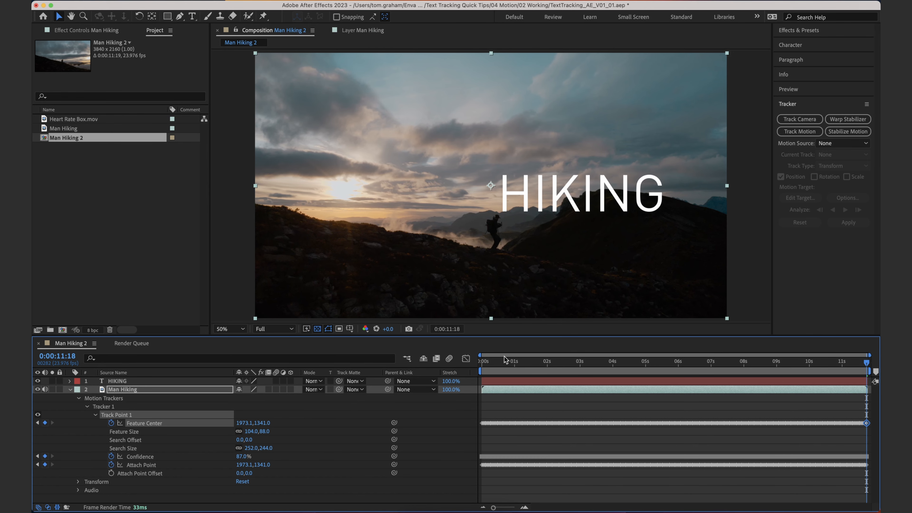
# Inspect the keyframes of both layers and preview the tracked HIKING text from the start of the composition
pyautogui.moveTo(506, 360); pyautogui.dragTo(464, 361)
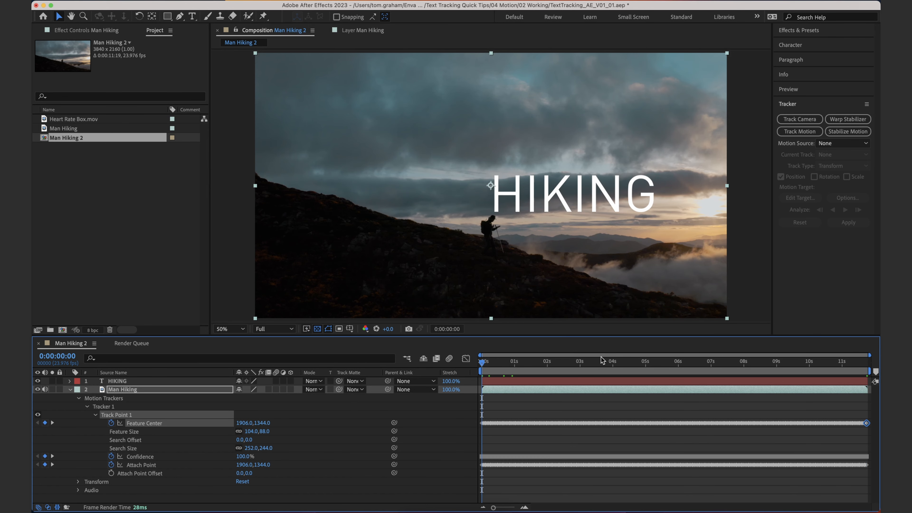
pyautogui.press('super+a')
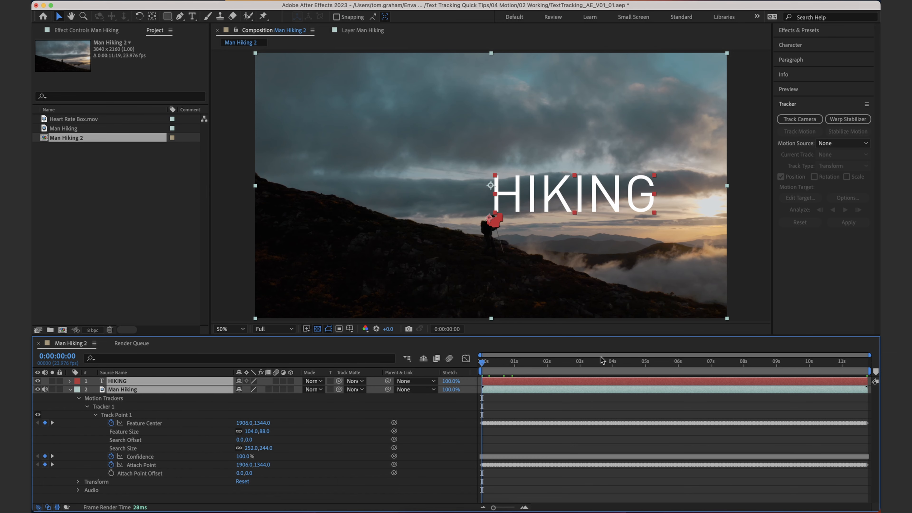
pyautogui.press('u')
pyautogui.press('u')
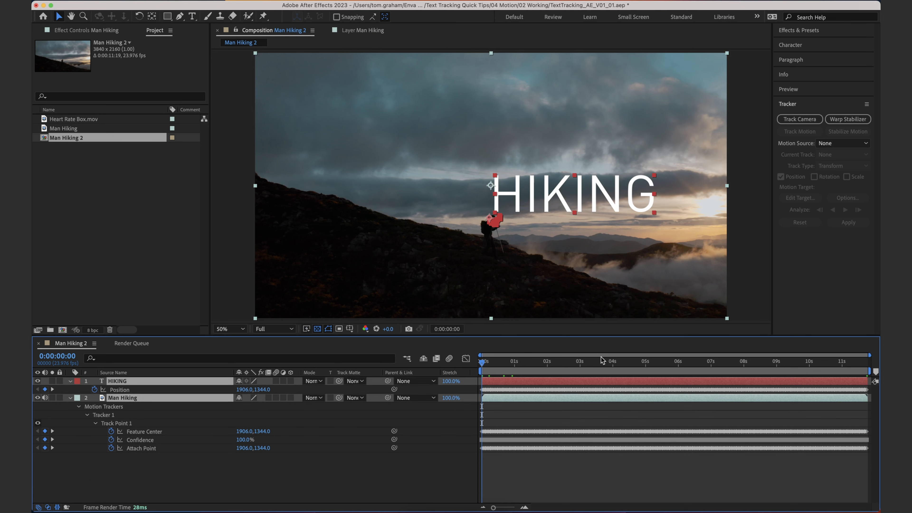
pyautogui.press('super+shift+a')
pyautogui.press('space')
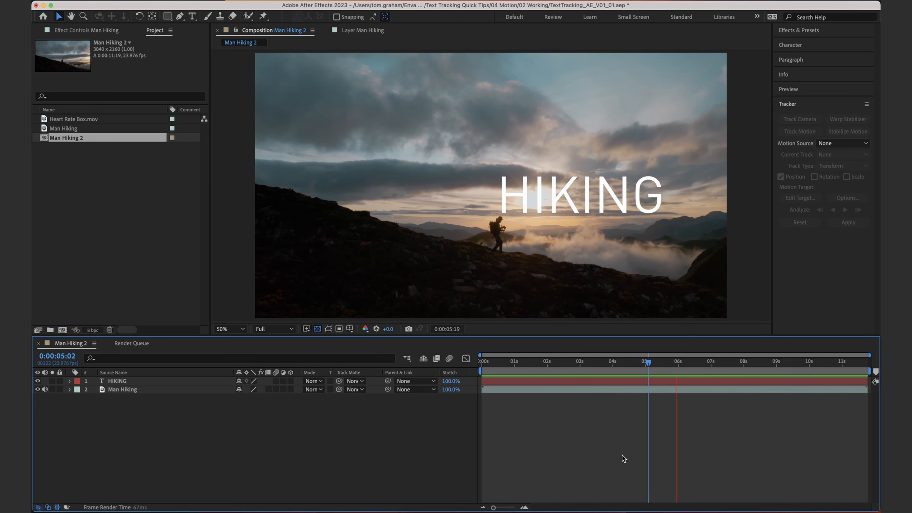
# Reduce the HIKING text layer's scale to 68%
pyautogui.hotkey('ctrl', 'Down')
pyautogui.press('s')
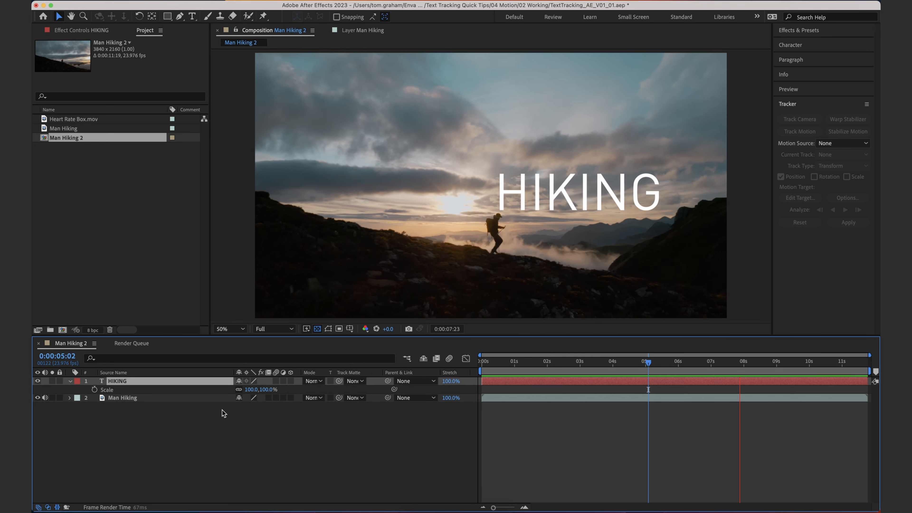
pyautogui.moveTo(253, 389); pyautogui.dragTo(244, 395)
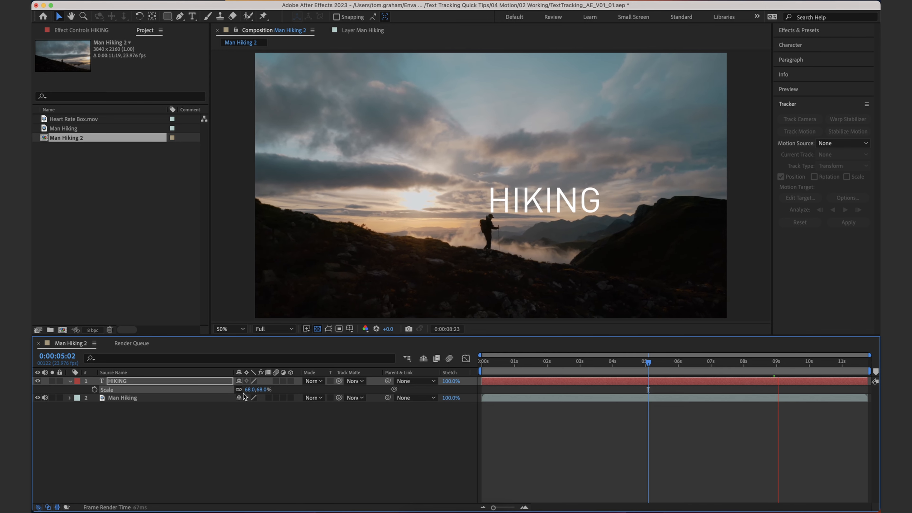
# Offset the HIKING text from the hiker by setting its anchor point to -121, 127 during playback
pyautogui.press('a')
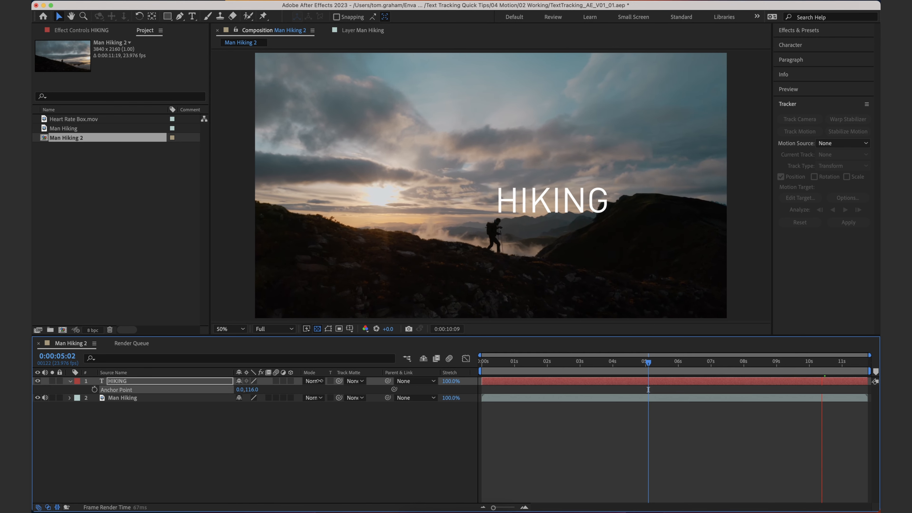
pyautogui.moveTo(240, 389); pyautogui.dragTo(207, 410)
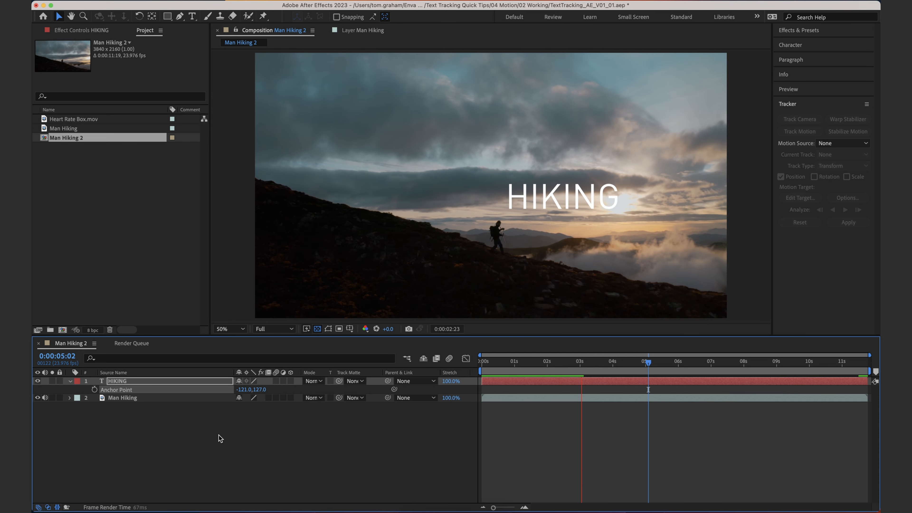
pyautogui.press('space')
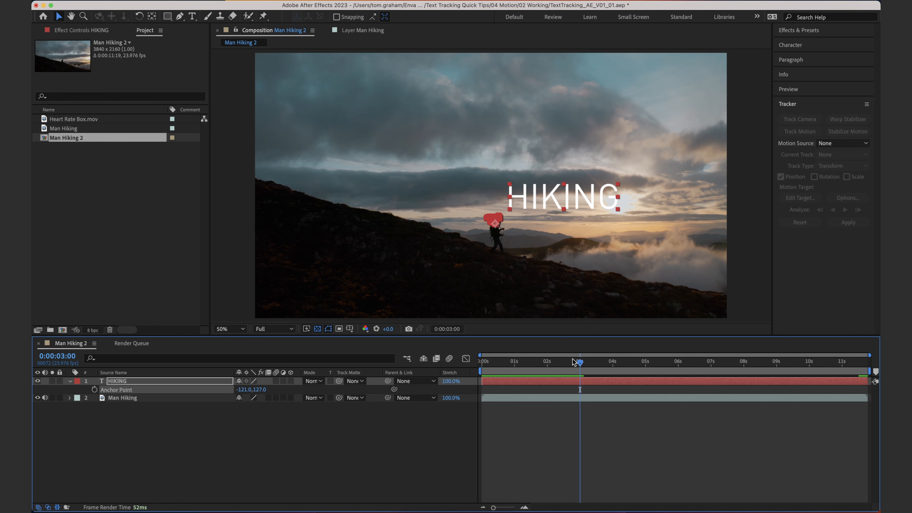
# Add Heart Rate Box.mov as the top layer from the composition's start and position its box just above the HIKING text
pyautogui.press('Home')
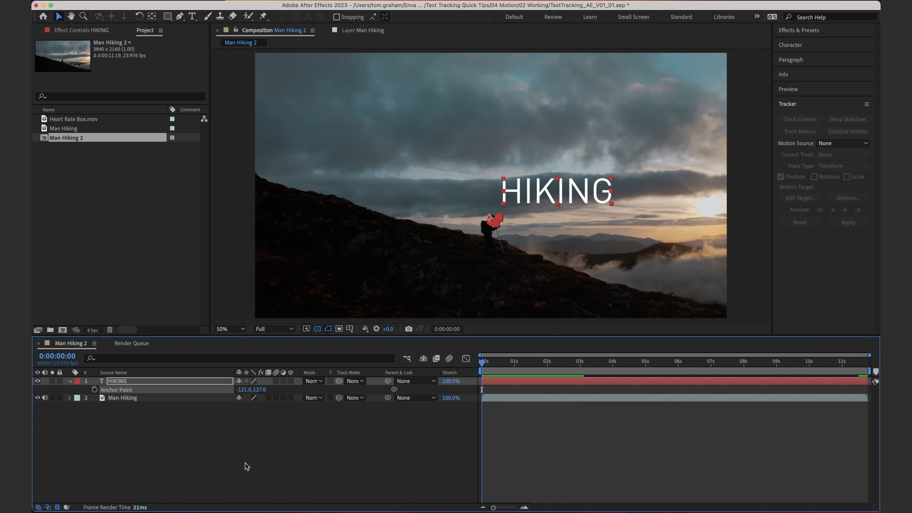
pyautogui.click(245, 465)
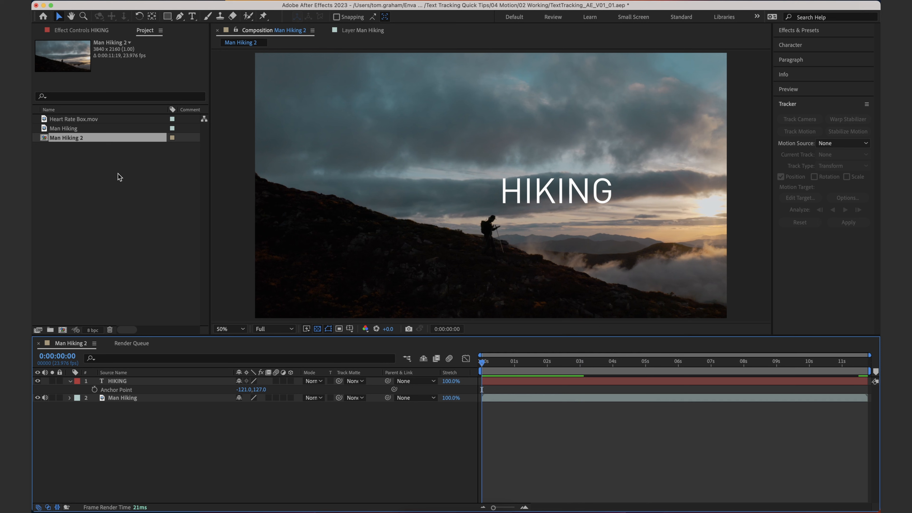
pyautogui.moveTo(73, 119); pyautogui.dragTo(116, 382)
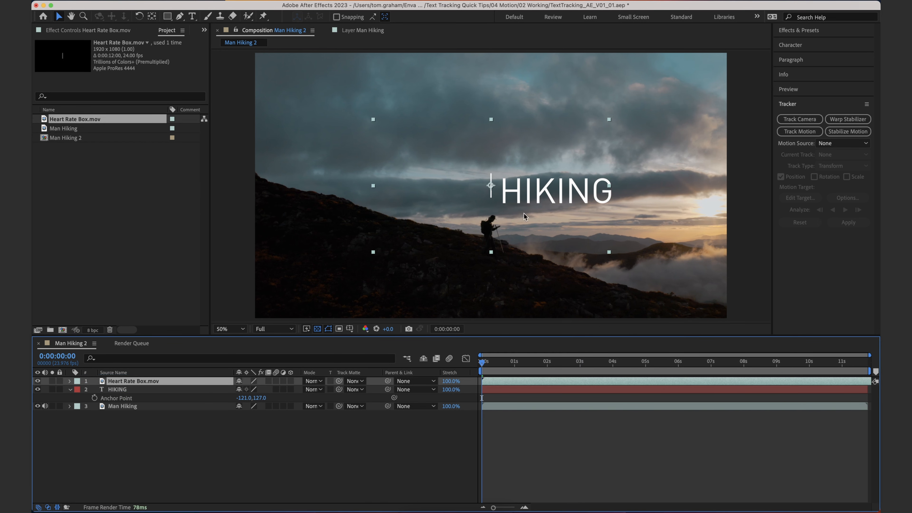
pyautogui.moveTo(527, 364); pyautogui.dragTo(610, 364)
pyautogui.moveTo(467, 189); pyautogui.dragTo(538, 161)
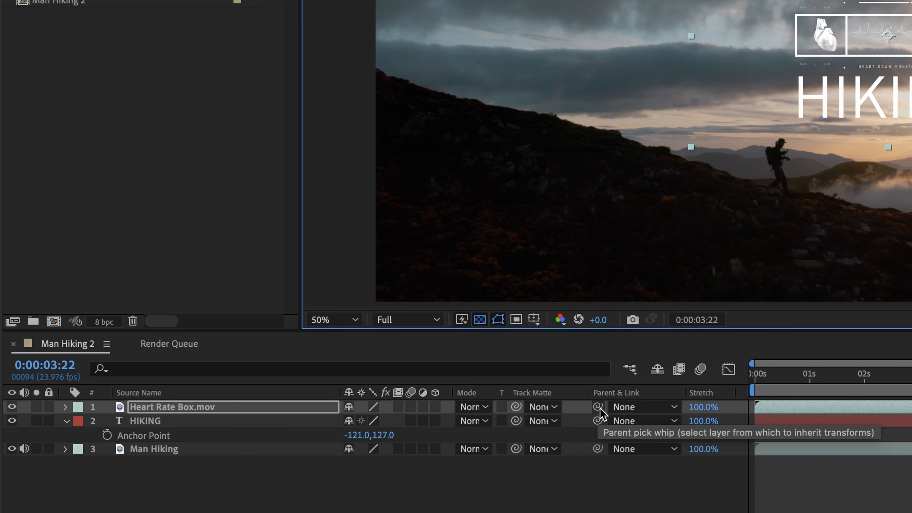
# Parent the Heart Rate Box.mov layer to the HIKING layer and preview the combined motion
pyautogui.moveTo(597, 407); pyautogui.dragTo(194, 426)
pyautogui.moveTo(858, 379); pyautogui.dragTo(689, 391)
pyautogui.press('space')
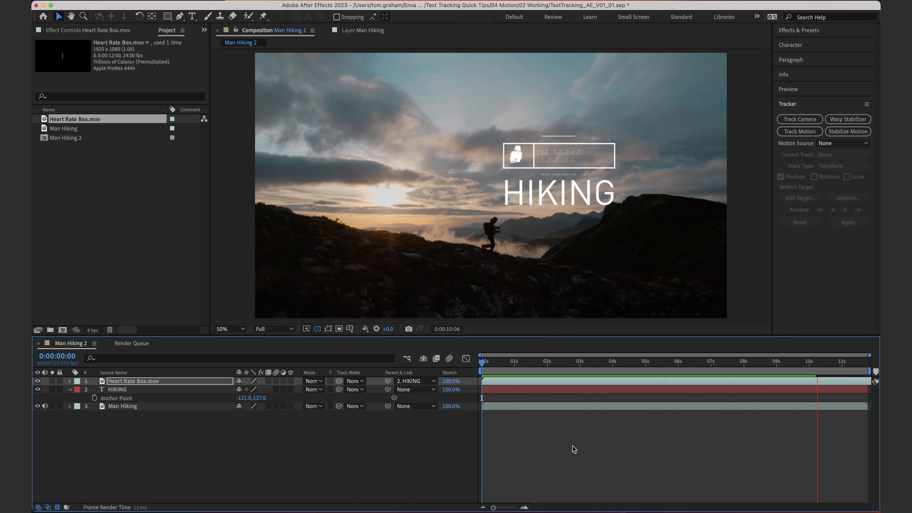
pyautogui.press('space')
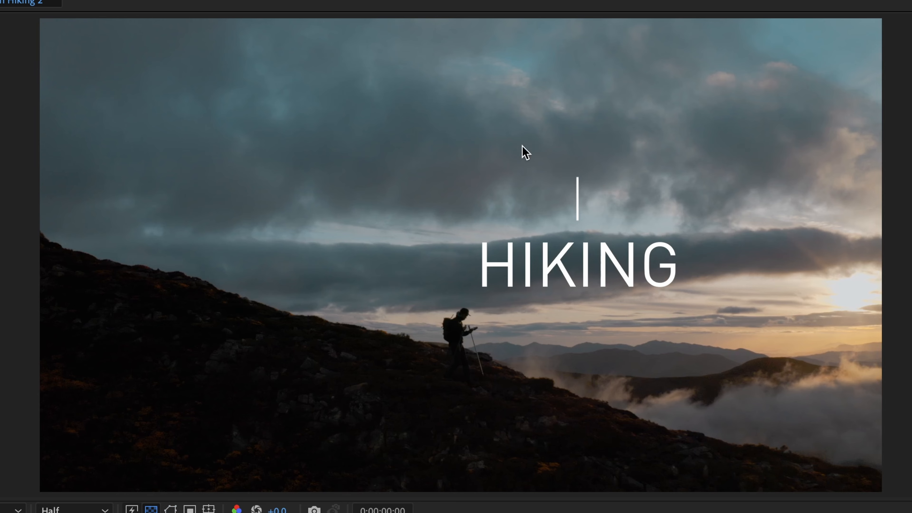
pyautogui.press('space')
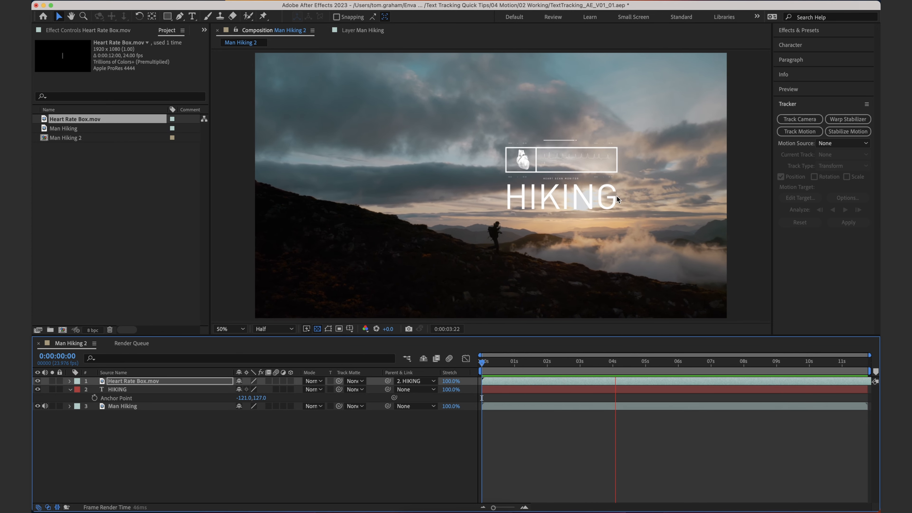
pyautogui.press('space')
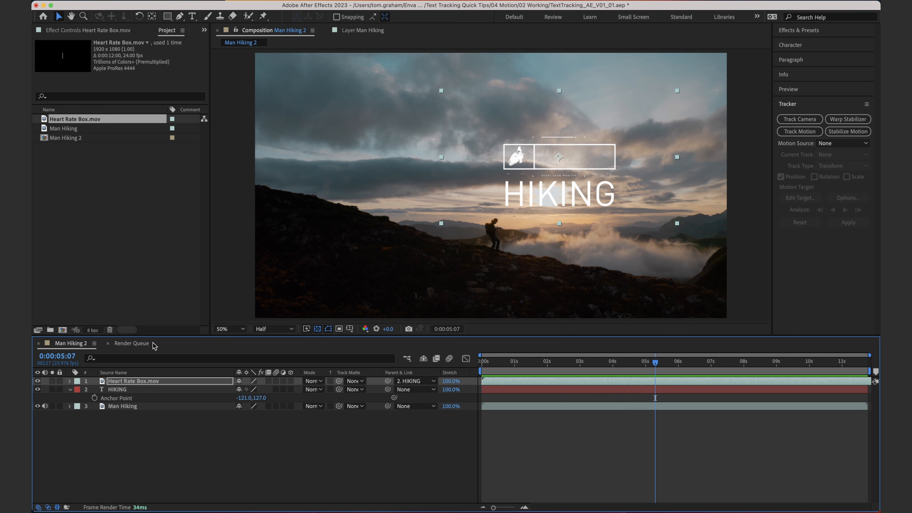
# Replace the HIKING text with "BPM:" and scrub through the first seconds to check it
pyautogui.click(124, 390)
pyautogui.doubleClick(562, 196)
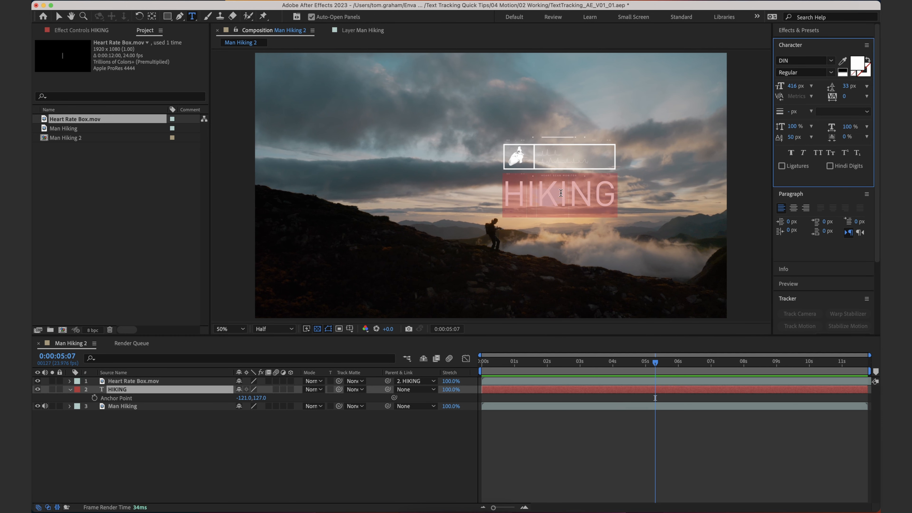
pyautogui.write('BPM:')
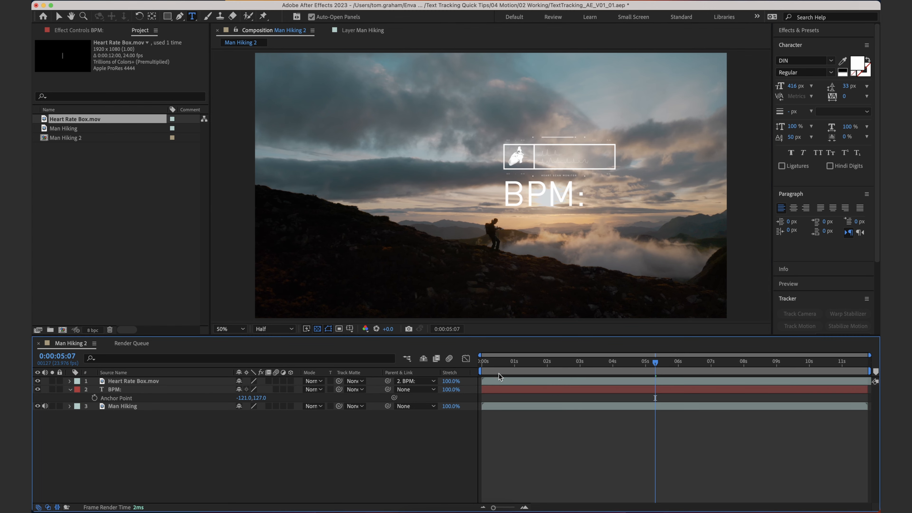
pyautogui.click(500, 362)
pyautogui.moveTo(513, 370); pyautogui.dragTo(605, 364)
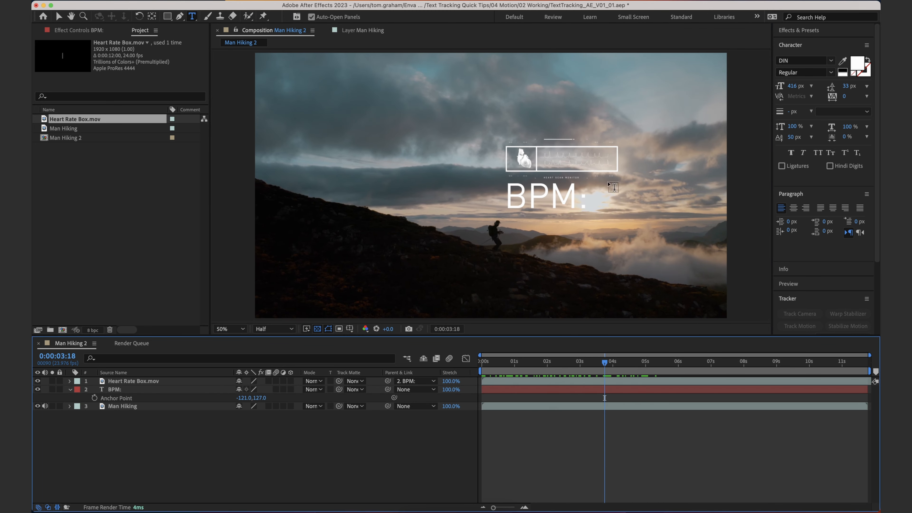
# Add a new text layer at the start of the composition containing the placeholder character "j"
pyautogui.press('Home')
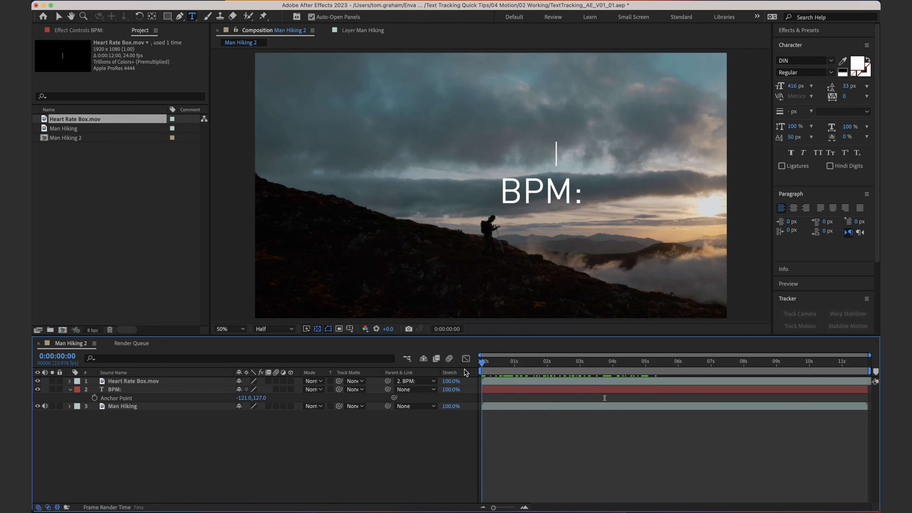
pyautogui.rightClick(253, 439)
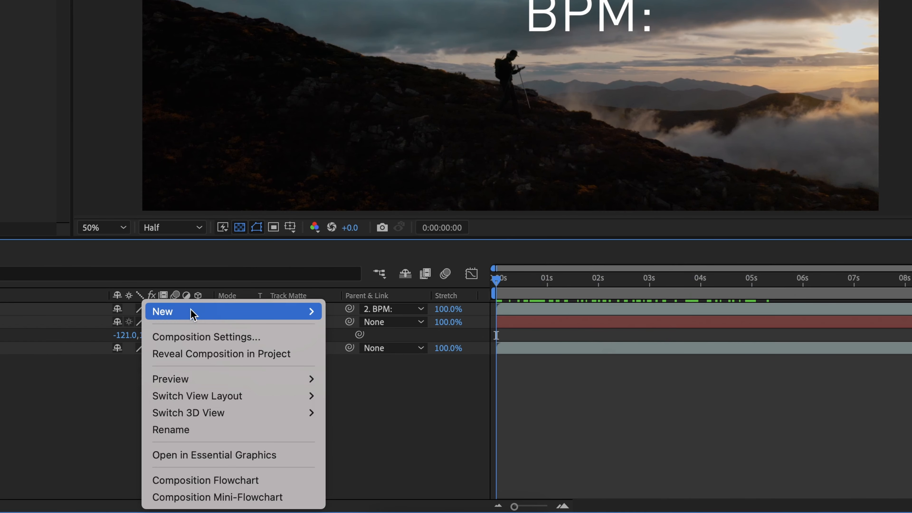
pyautogui.moveTo(193, 314)
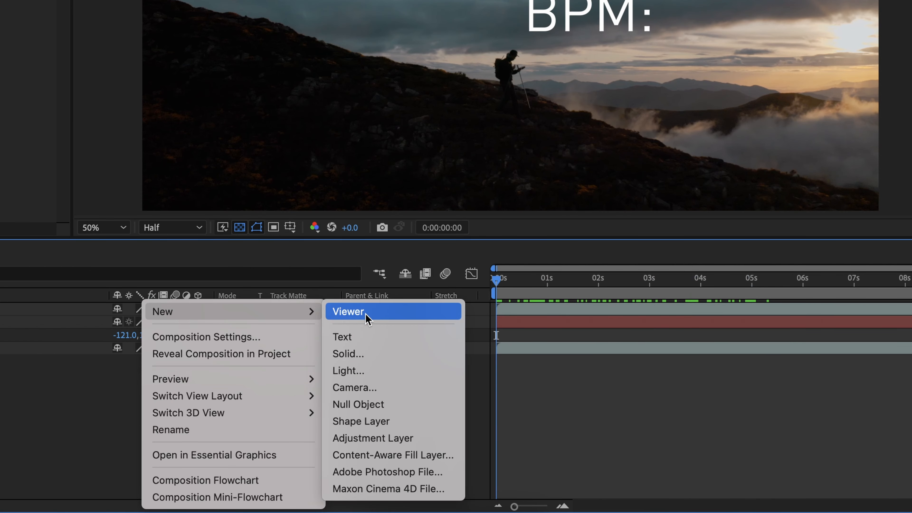
pyautogui.click(362, 337)
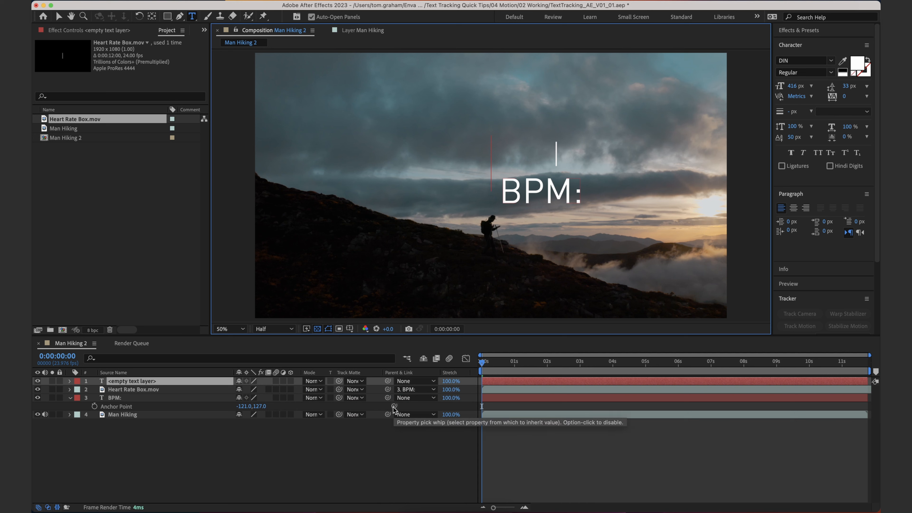
pyautogui.write('j')
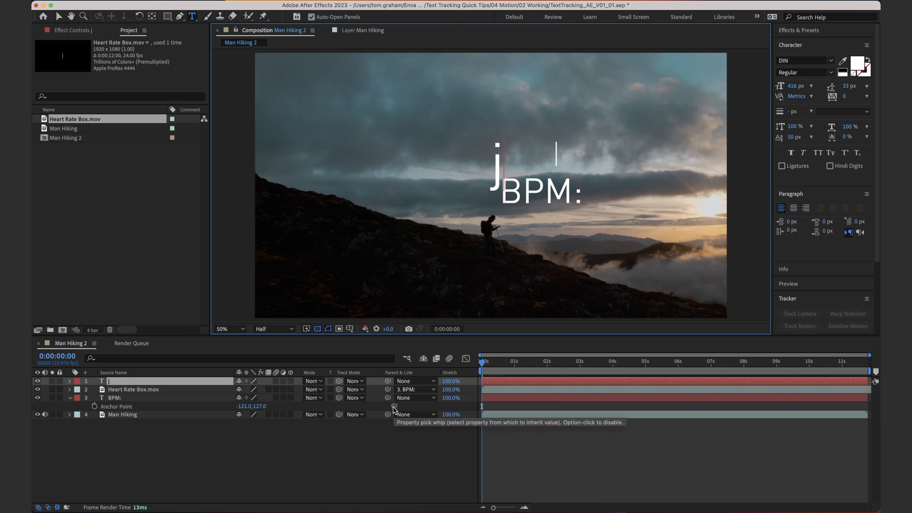
pyautogui.click(371, 445)
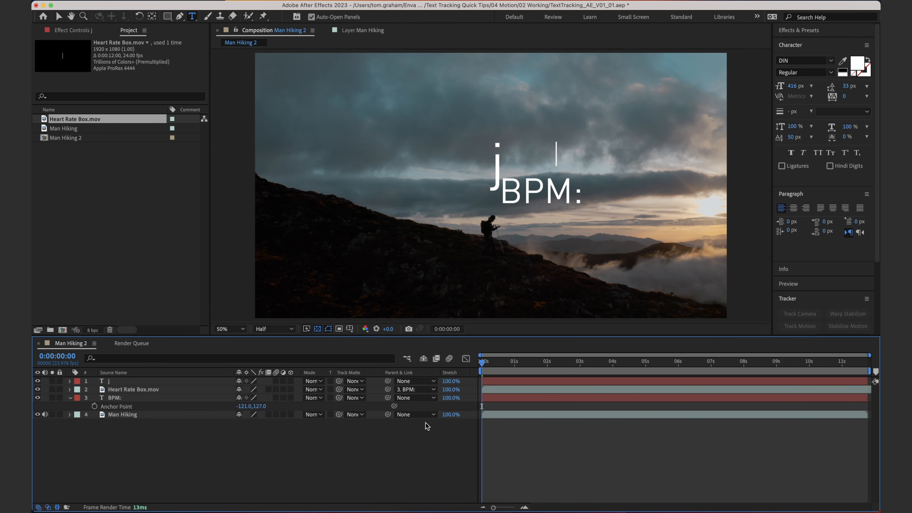
# Move the placeholder "j" text directly after the colon of the "BPM:" text
pyautogui.click(169, 381)
pyautogui.click(58, 16)
pyautogui.moveTo(485, 167); pyautogui.dragTo(595, 197)
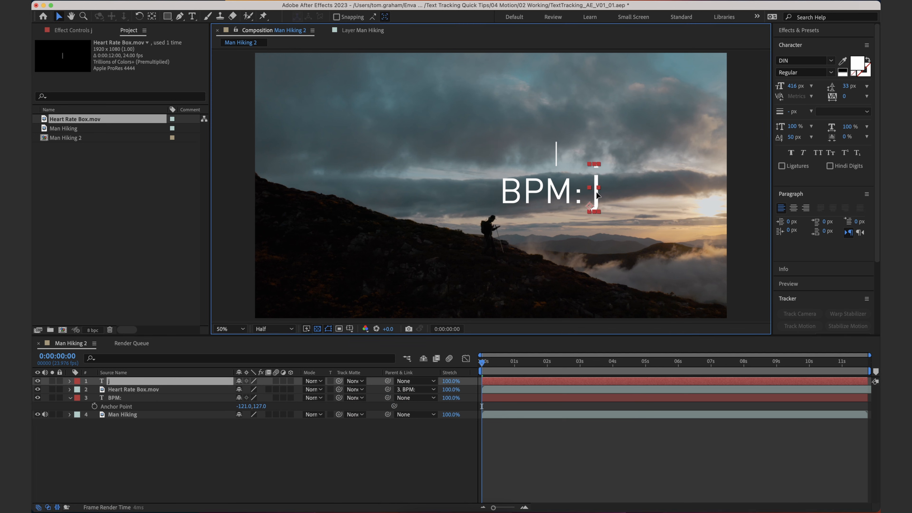
# Set the "j" text layer's scale to 68% to match the "BPM:" layer
pyautogui.click(124, 398)
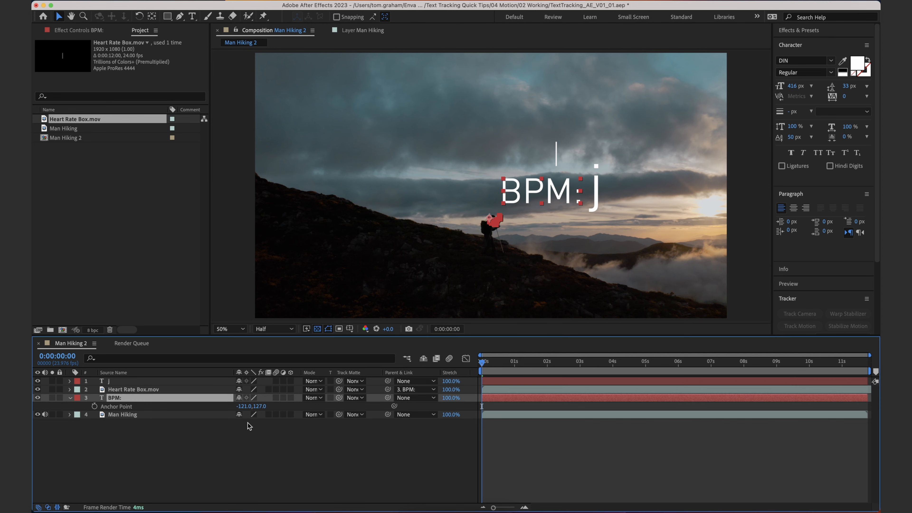
pyautogui.press('s')
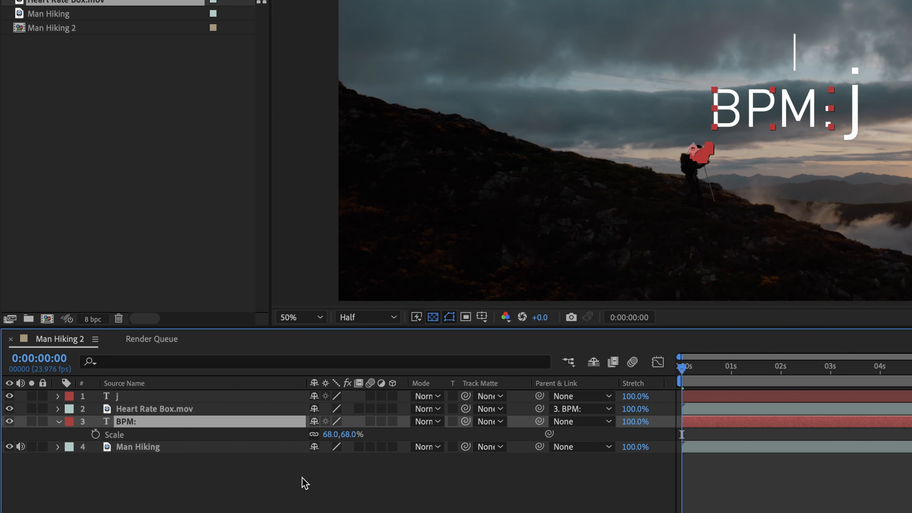
pyautogui.click(194, 397)
pyautogui.press('s')
pyautogui.click(336, 408)
pyautogui.press('Return')
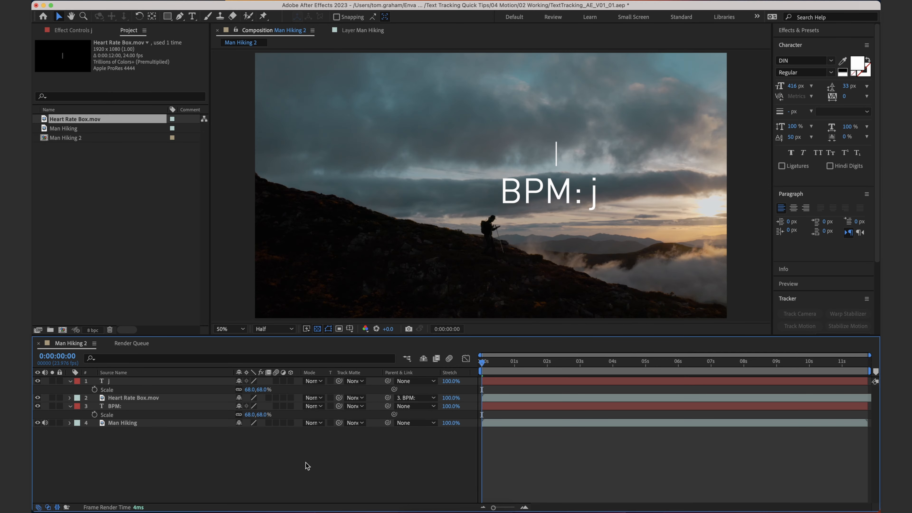
# Nudge the "j" text up slightly to line it up with the "BPM:" text
pyautogui.scroll(4, 826, 114)
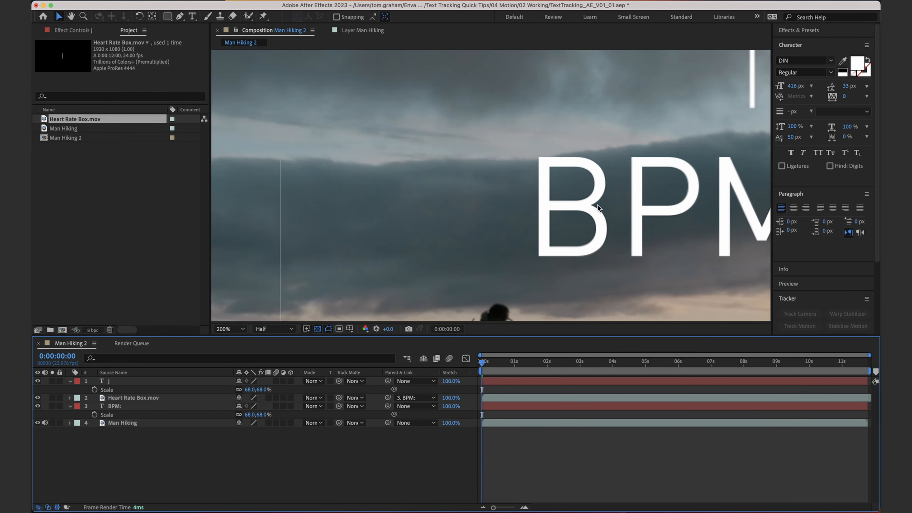
pyautogui.moveTo(640, 209); pyautogui.dragTo(311, 188)
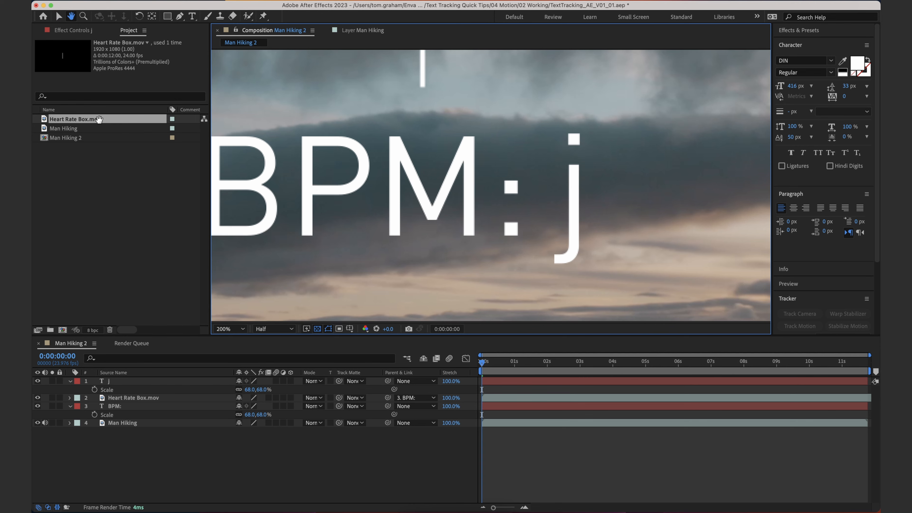
pyautogui.doubleClick(70, 17)
pyautogui.click(58, 16)
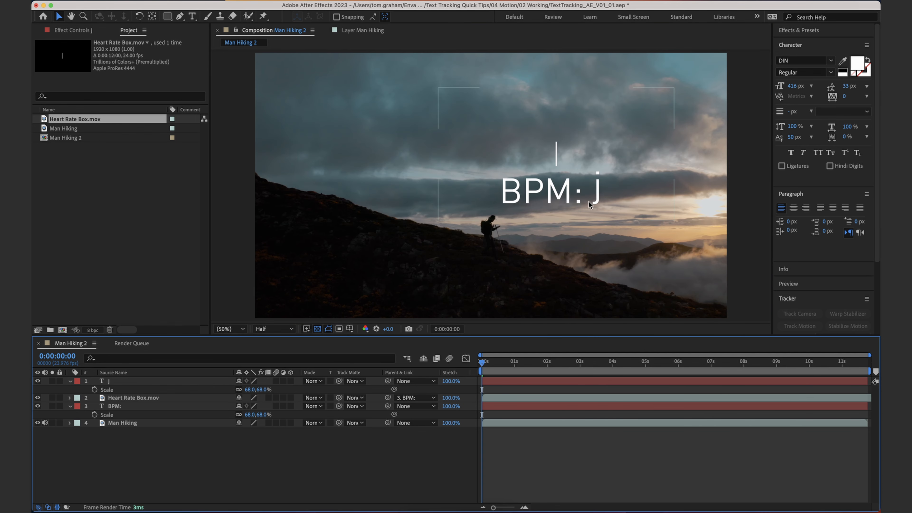
# Find the Slider Control effect and apply it to the "j" text layer
pyautogui.click(135, 384)
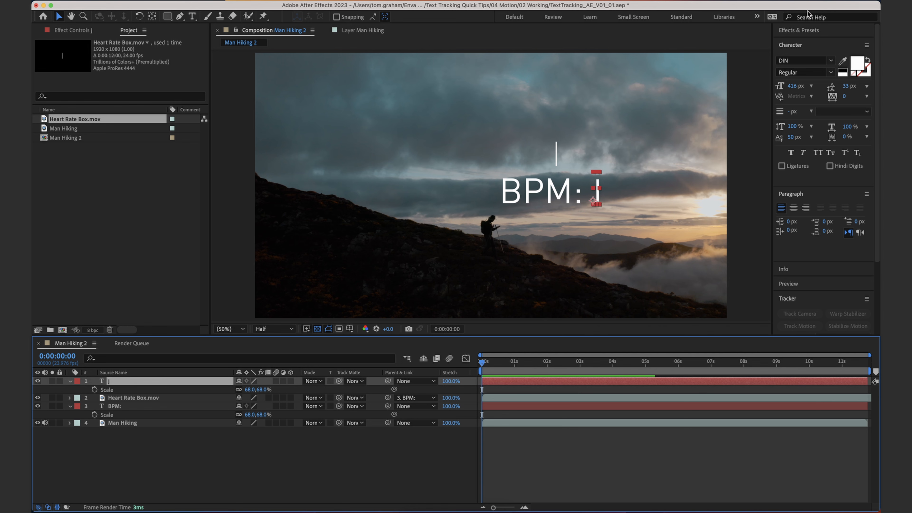
pyautogui.click(798, 46)
pyautogui.click(803, 31)
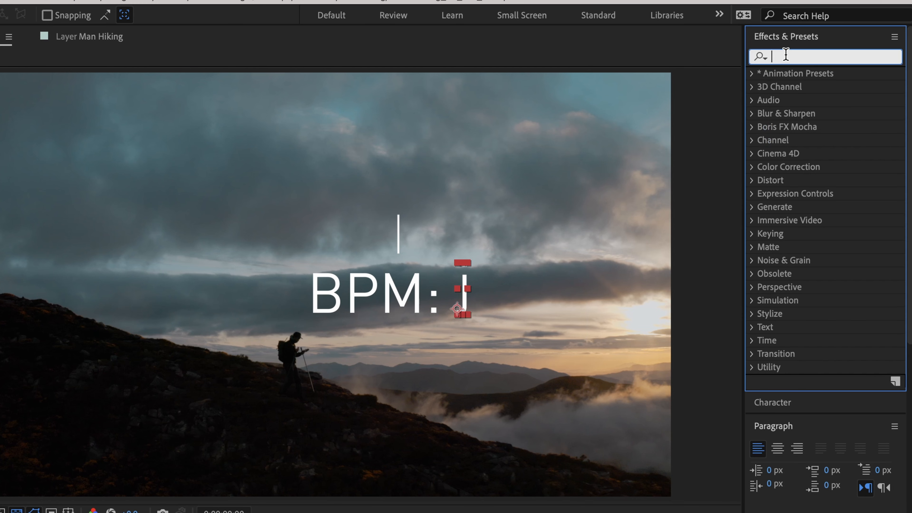
pyautogui.write('slider')
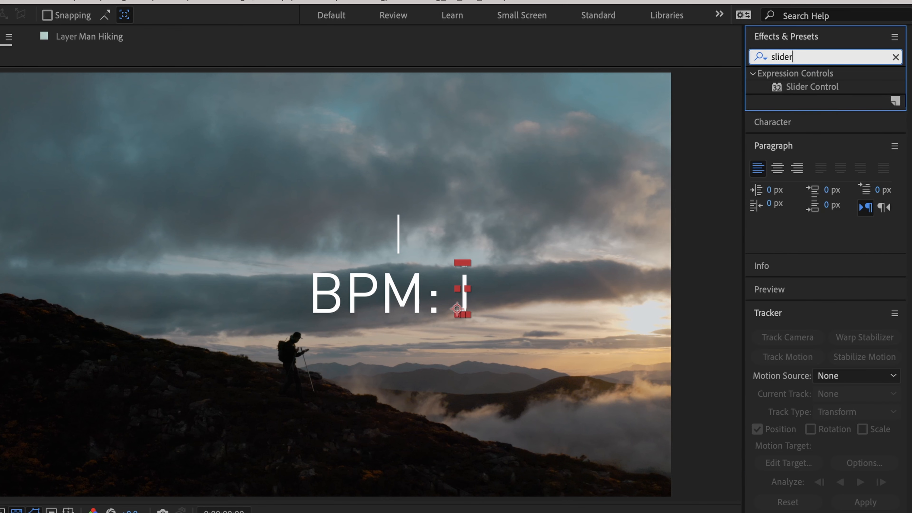
pyautogui.moveTo(813, 89); pyautogui.dragTo(121, 382)
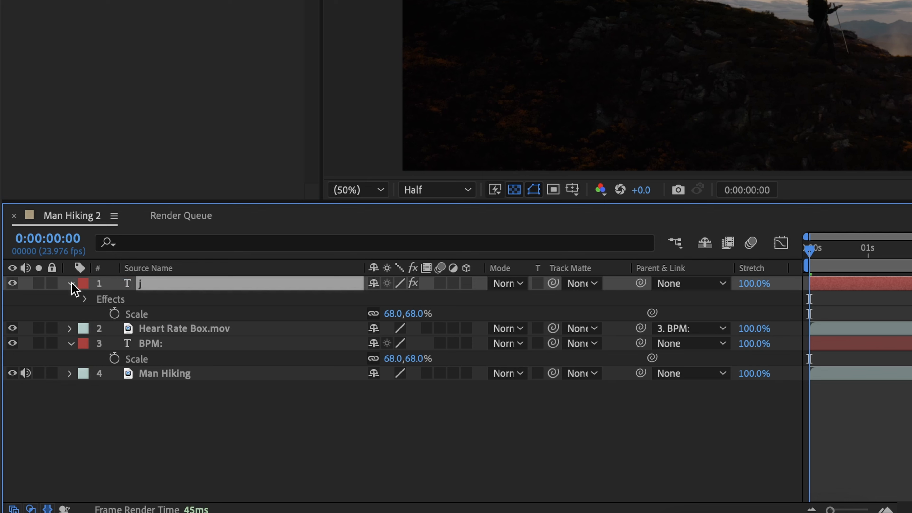
# Link the "j" layer's Source Text property to the Slider value of its Slider Control effect
pyautogui.click(70, 381)
pyautogui.click(70, 380)
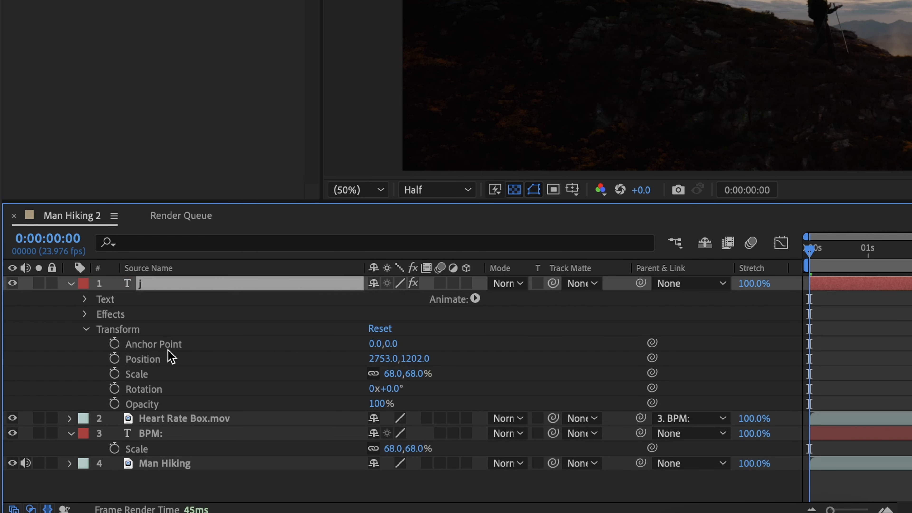
pyautogui.click(85, 298)
pyautogui.click(154, 317)
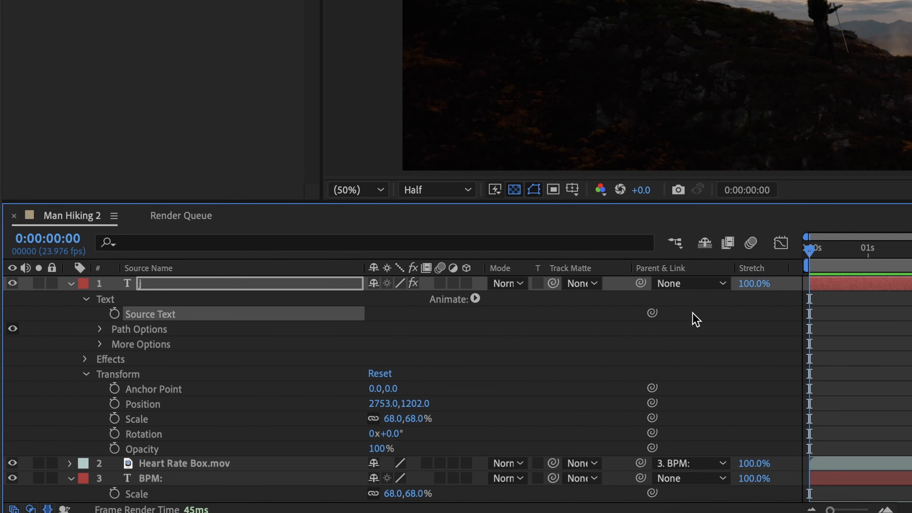
pyautogui.moveTo(654, 318); pyautogui.dragTo(62, 62)
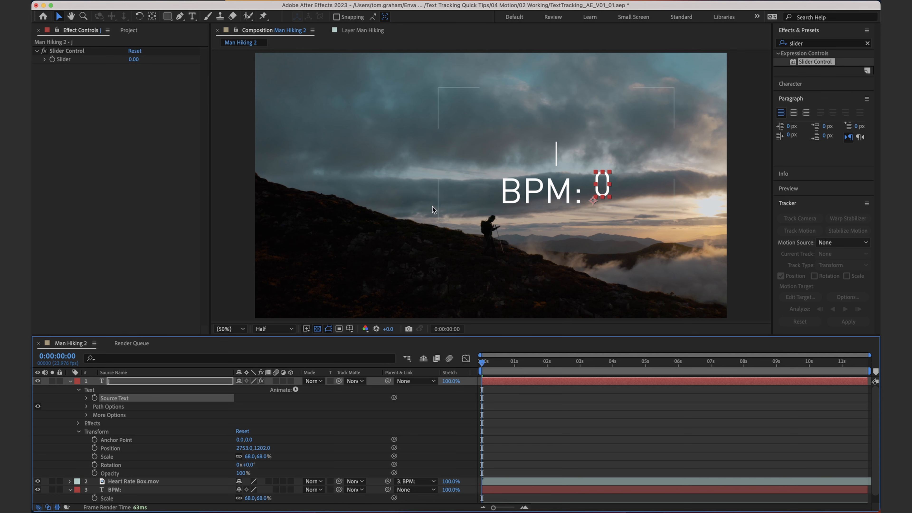
# Move the number text down beside the colon so it sits level with "BPM:", and fit the composition in view
pyautogui.scroll(2, 640, 181)
pyautogui.moveTo(595, 259); pyautogui.dragTo(251, 217)
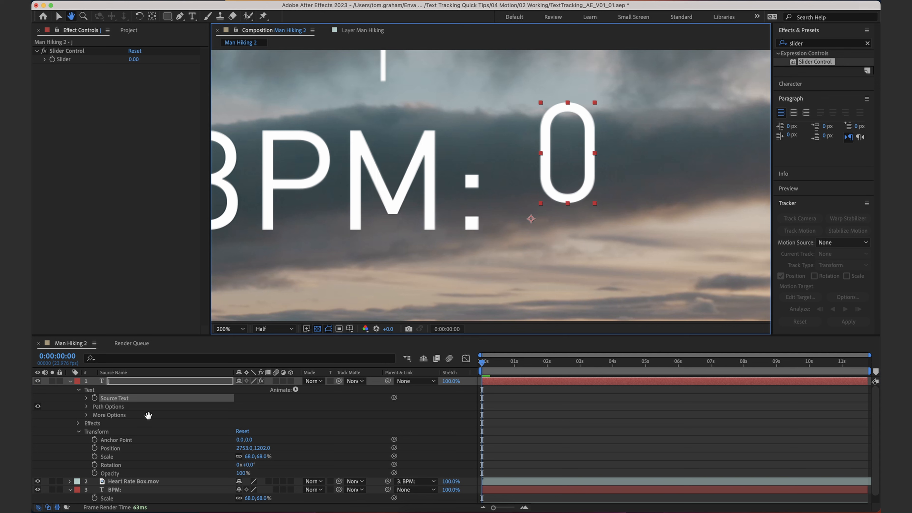
pyautogui.press('v')
pyautogui.moveTo(579, 191); pyautogui.dragTo(561, 220)
pyautogui.click(230, 329)
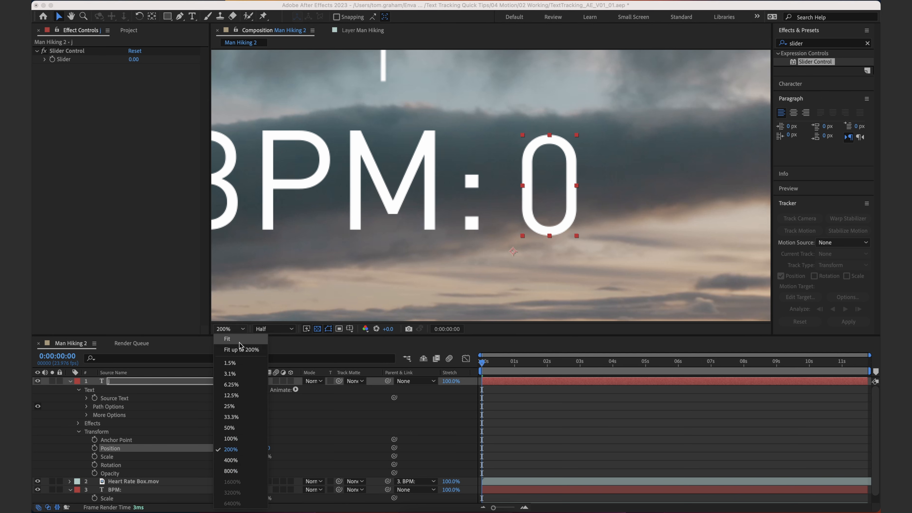
pyautogui.click(240, 344)
# Parent the number text layer to the "BPM:" layer and scrub to 0:00:03:10 to check that they move together
pyautogui.moveTo(483, 372)
pyautogui.mouseDown()
pyautogui.moveTo(541, 375)
pyautogui.moveTo(471, 373)
pyautogui.mouseUp()
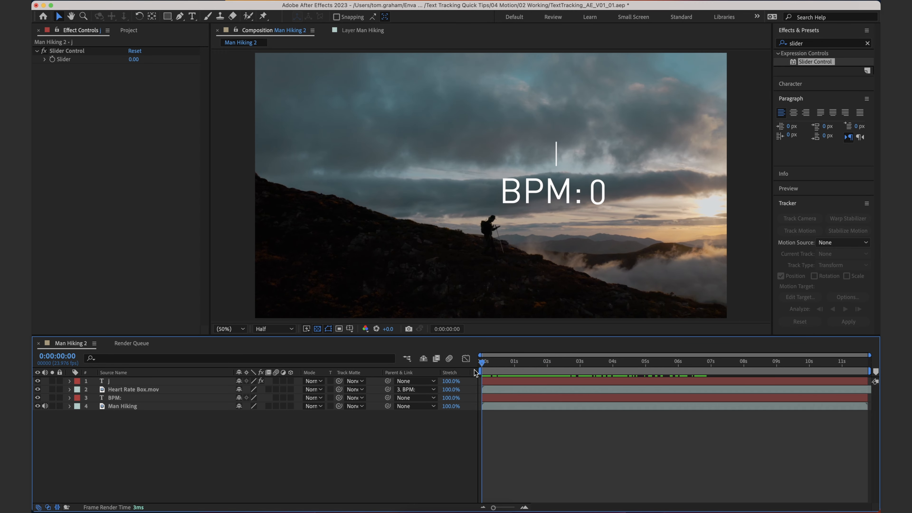
pyautogui.press('space')
pyautogui.press('space')
pyautogui.click(153, 381)
pyautogui.press('.')
pyautogui.moveTo(708, 214); pyautogui.dragTo(702, 211)
pyautogui.press('Return')
pyautogui.moveTo(389, 381); pyautogui.dragTo(176, 404)
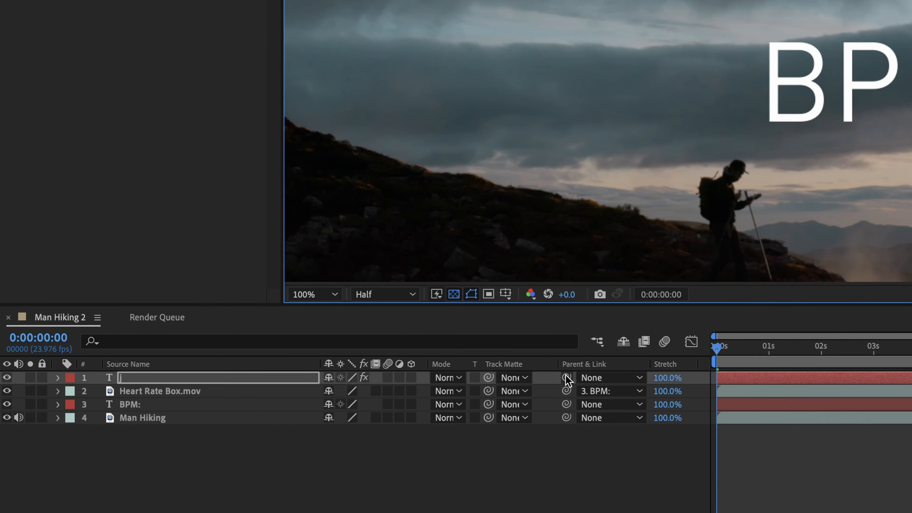
pyautogui.moveTo(720, 354); pyautogui.dragTo(899, 349)
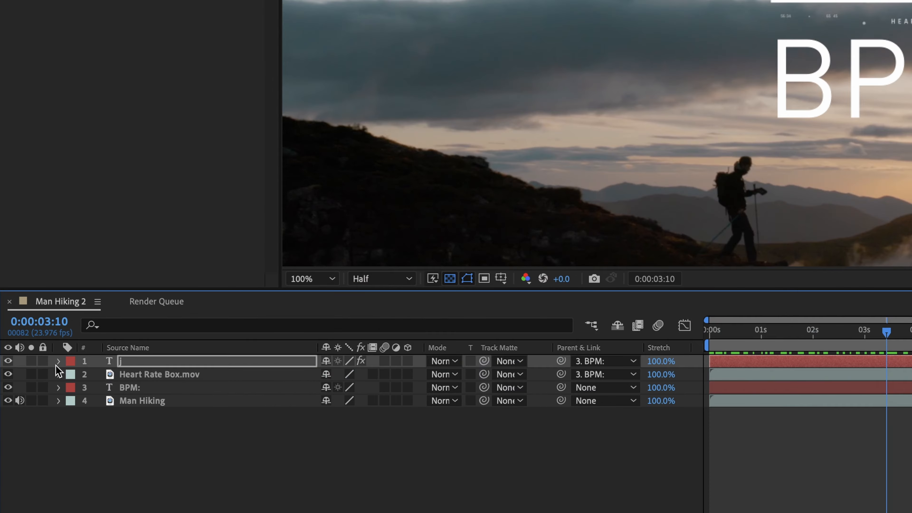
# Add a keyframe to the number layer's Slider at 0:00:00:00 with a value of 164
pyautogui.click(70, 382)
pyautogui.click(72, 388)
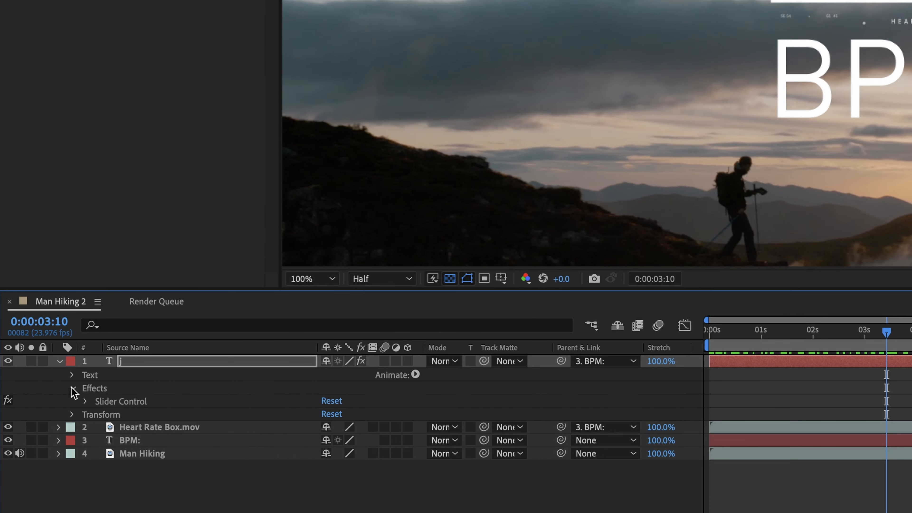
pyautogui.click(84, 401)
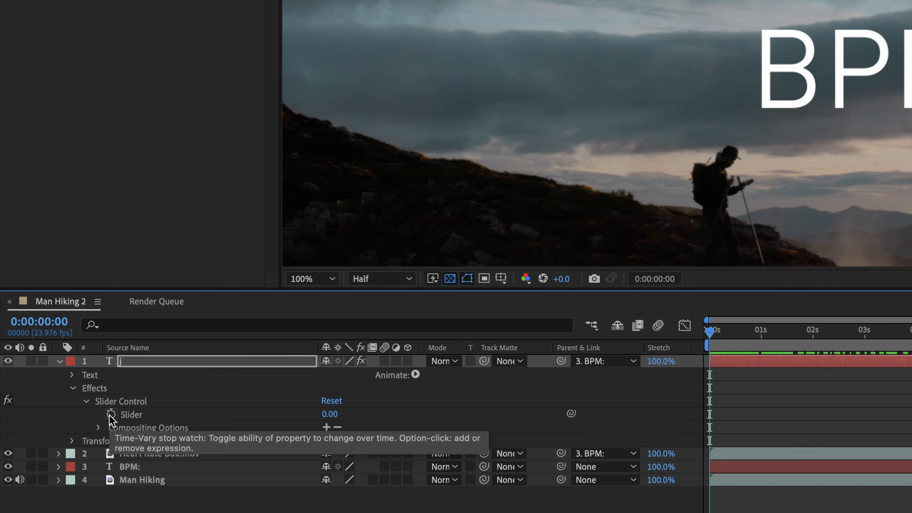
pyautogui.click(102, 414)
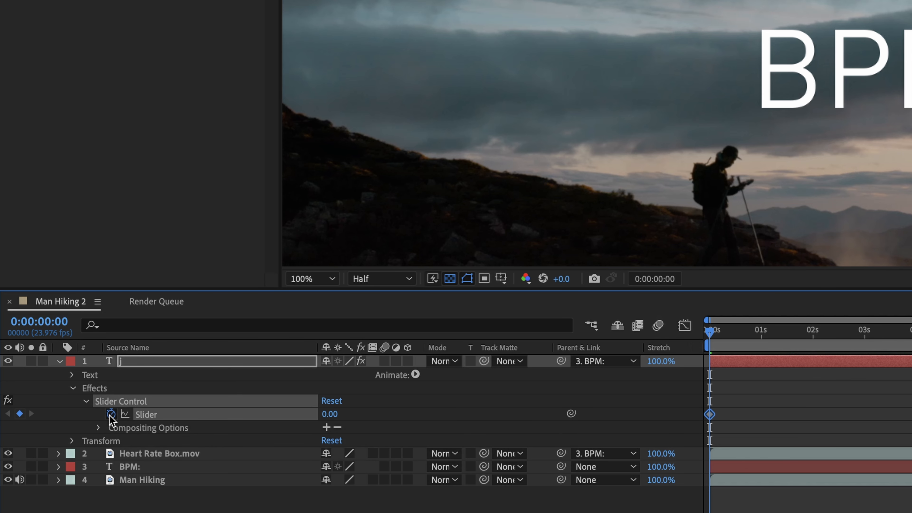
pyautogui.click(332, 414)
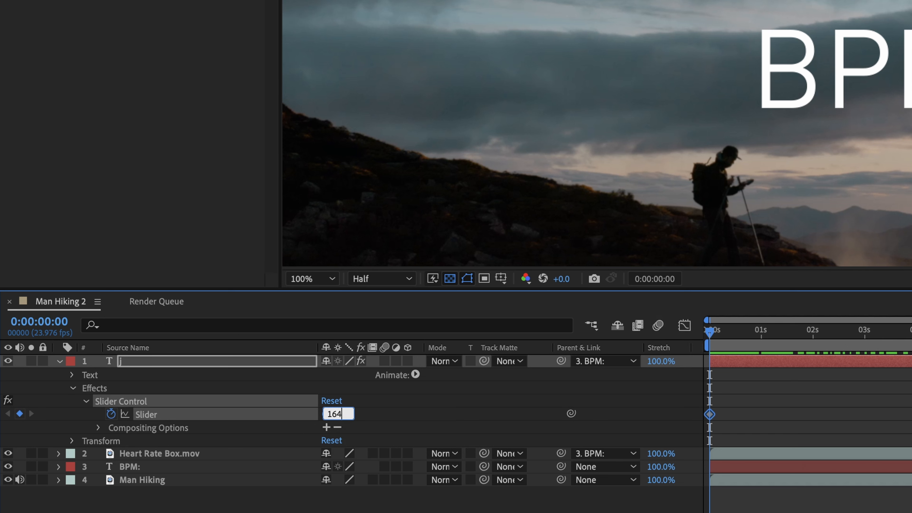
pyautogui.write('164')
pyautogui.press('Return')
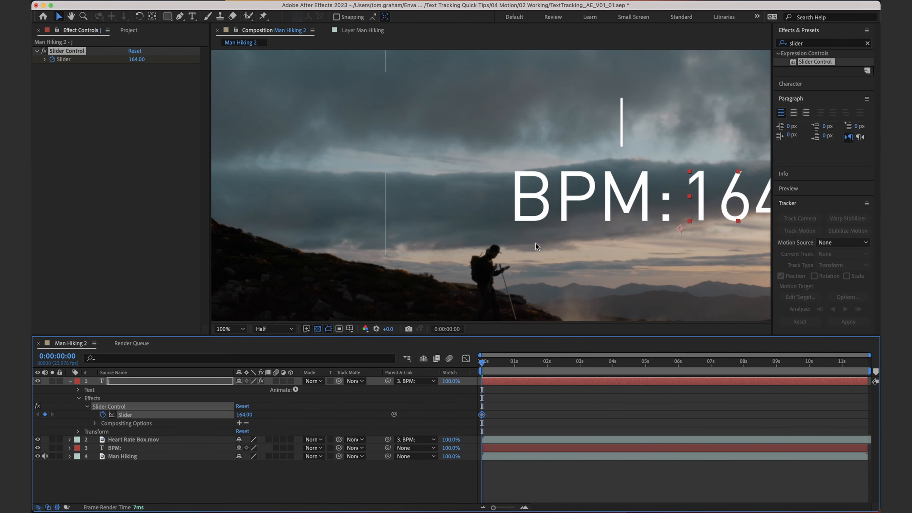
# Add a second Slider keyframe at 0:00:06:00 with a value of 162
pyautogui.press('h')
pyautogui.moveTo(536, 242); pyautogui.dragTo(445, 235)
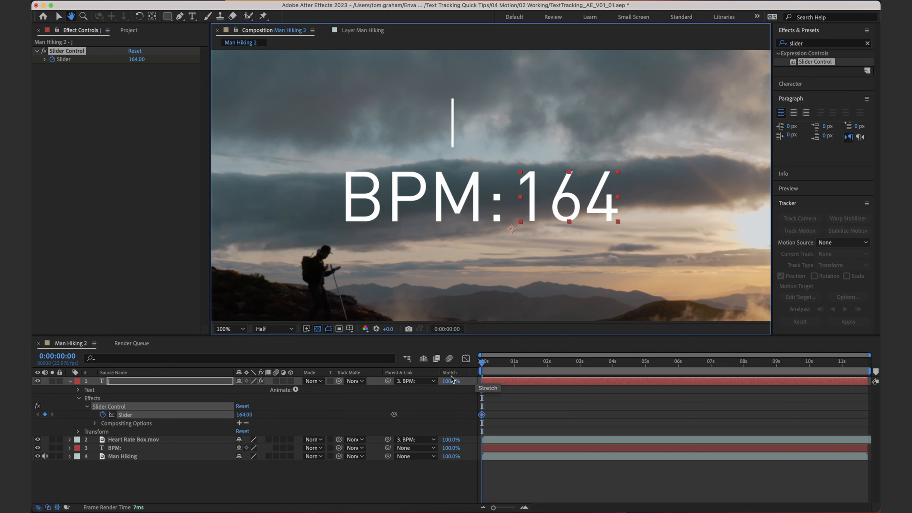
pyautogui.moveTo(482, 362)
pyautogui.mouseDown()
pyautogui.moveTo(495, 363)
pyautogui.moveTo(474, 363)
pyautogui.moveTo(507, 366)
pyautogui.moveTo(479, 366)
pyautogui.mouseUp()
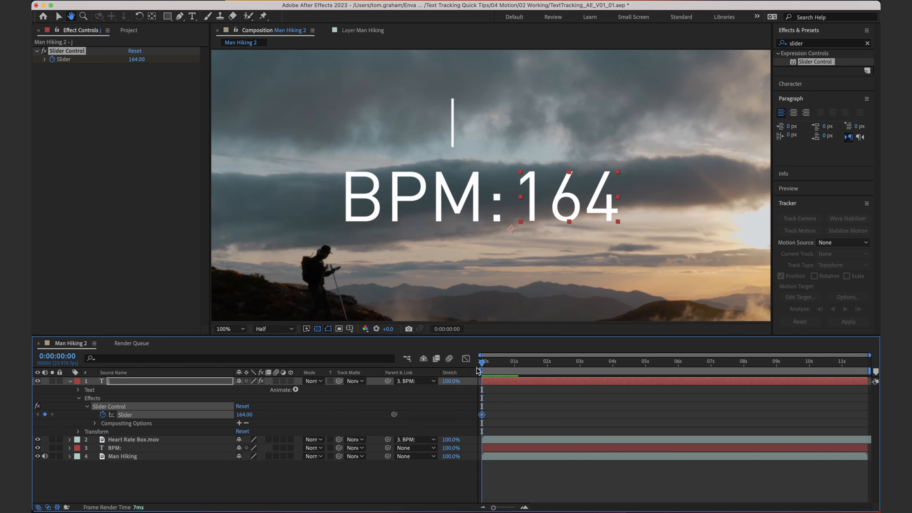
pyautogui.moveTo(477, 368); pyautogui.dragTo(680, 374)
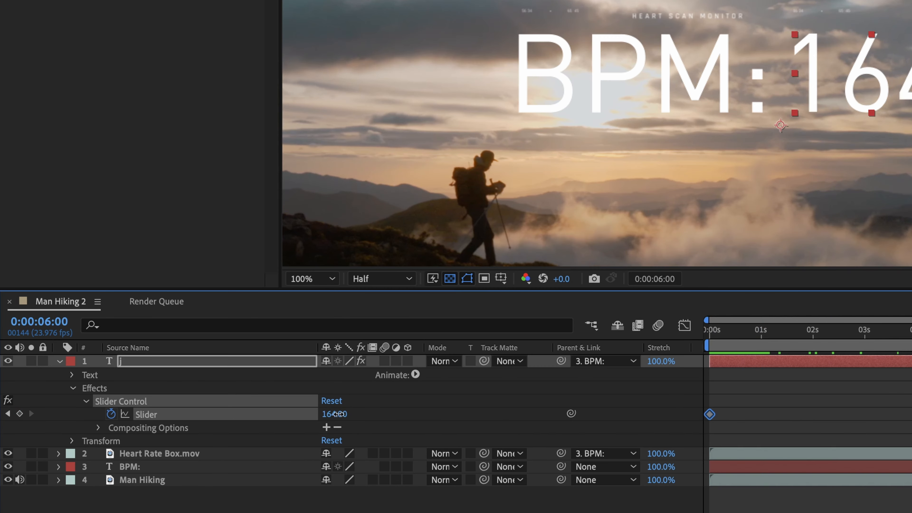
pyautogui.click(245, 415)
pyautogui.write('162')
pyautogui.press('Return')
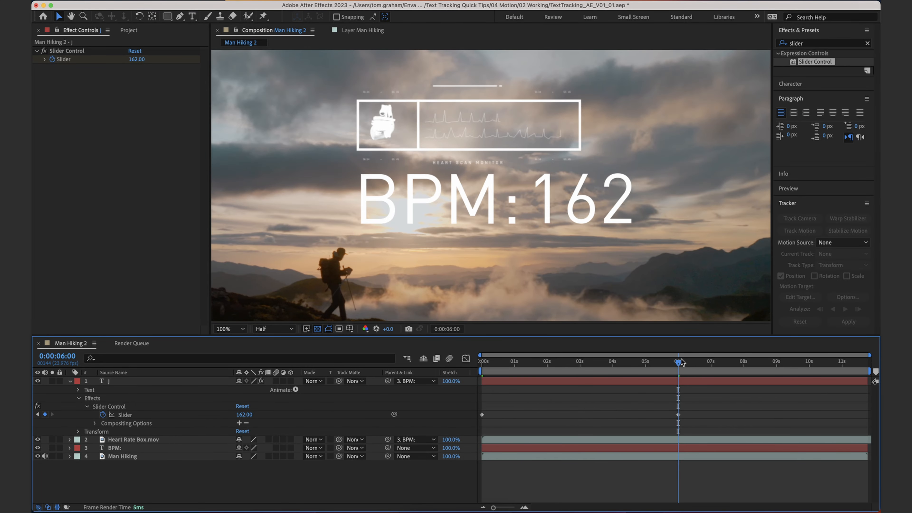
# Add a third Slider keyframe near the end of the composition, at 0:00:11:17, with a value of 166
pyautogui.moveTo(682, 362); pyautogui.dragTo(866, 369)
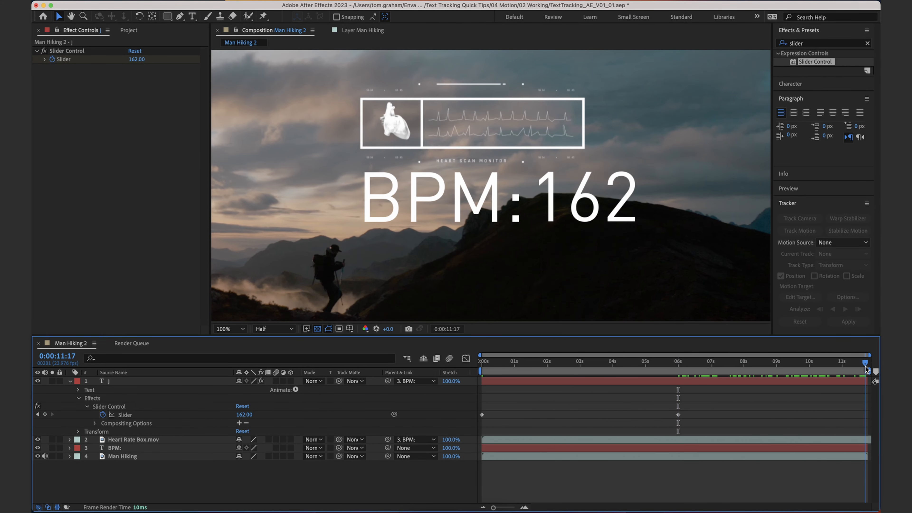
pyautogui.click(245, 414)
pyautogui.write('16')
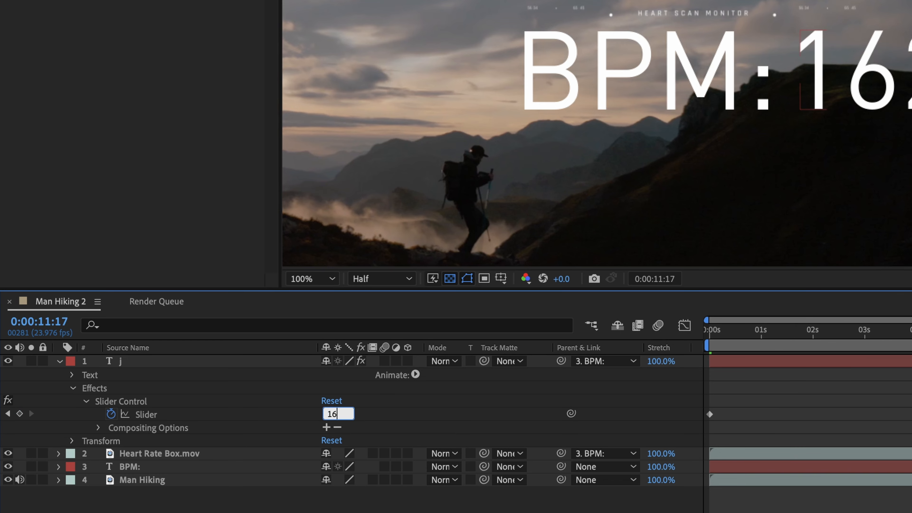
pyautogui.write('6')
pyautogui.press('Return')
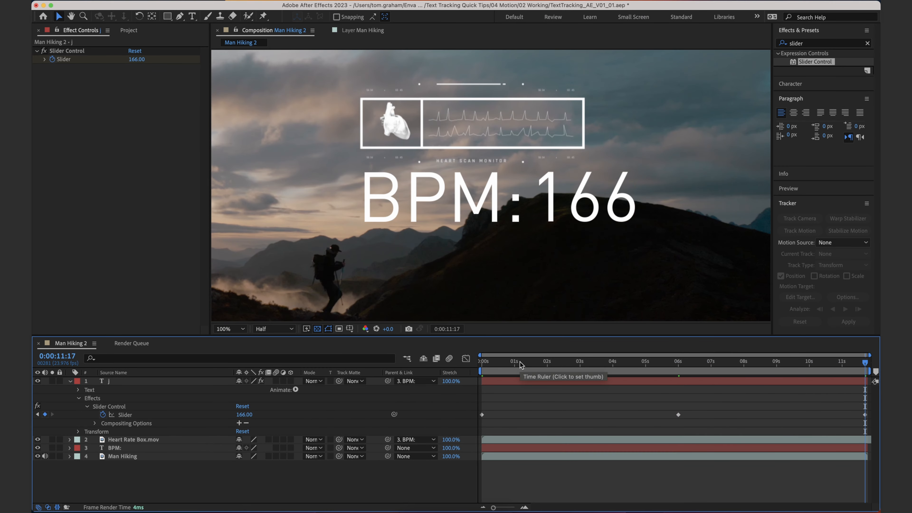
# Show the whole frame and play the composition from the start to check the animated BPM number
pyautogui.press('Home')
pyautogui.click(230, 329)
pyautogui.click(230, 429)
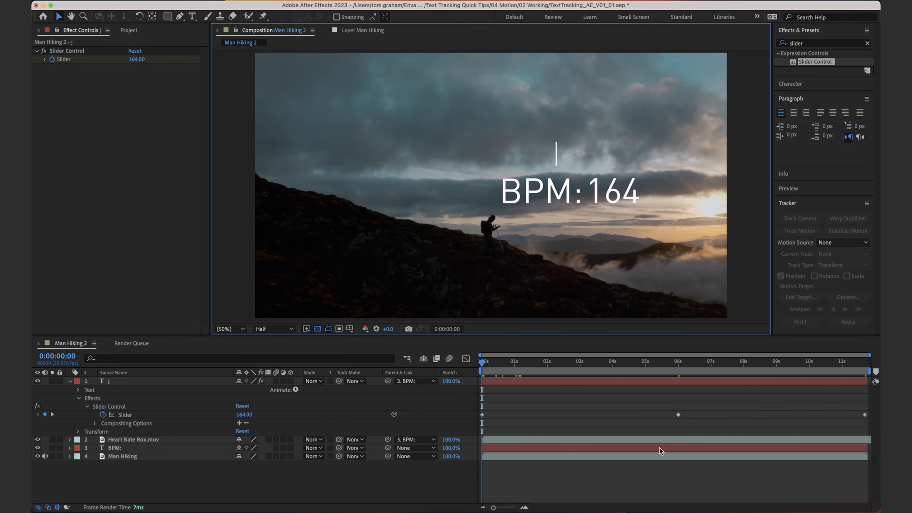
pyautogui.press('space')
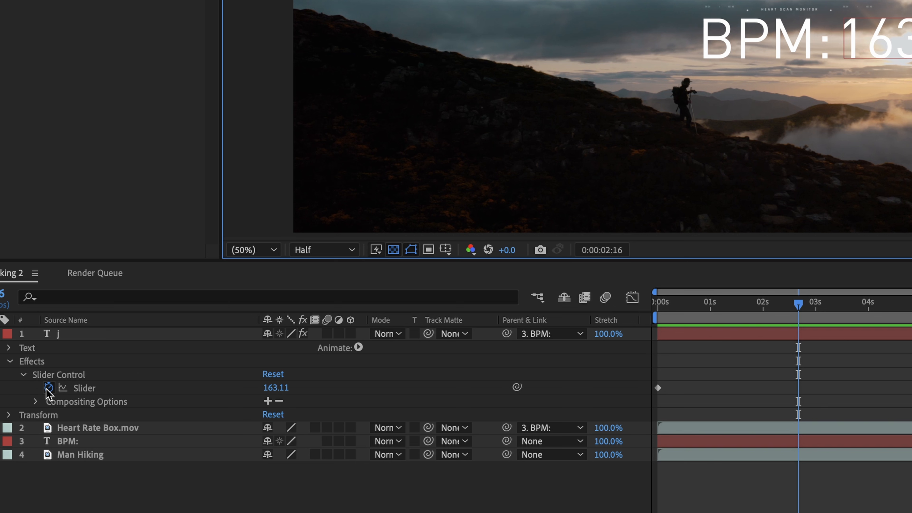
# Add an expression to the number layer's Slider that rounds its value: Math.round(effect("Slider Control")(1))
pyautogui.keyDown('alt'); pyautogui.click(49, 389); pyautogui.keyUp('alt')
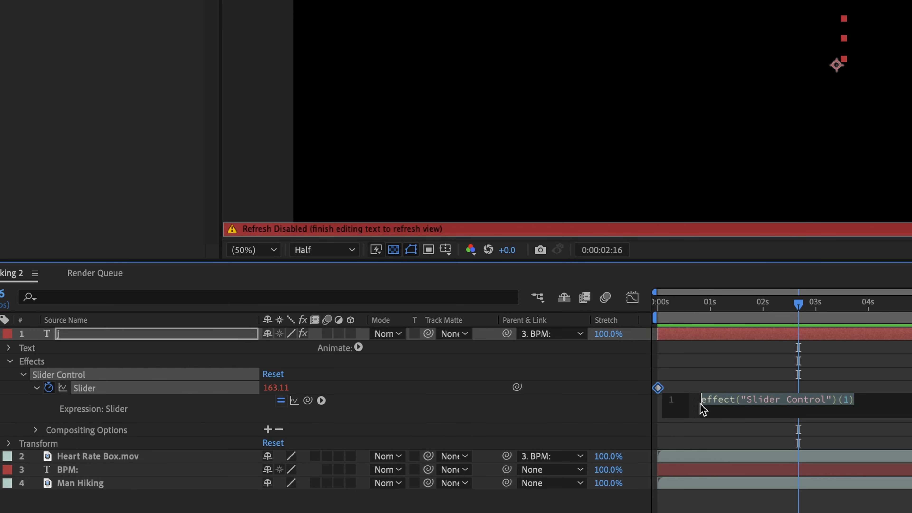
pyautogui.click(710, 408)
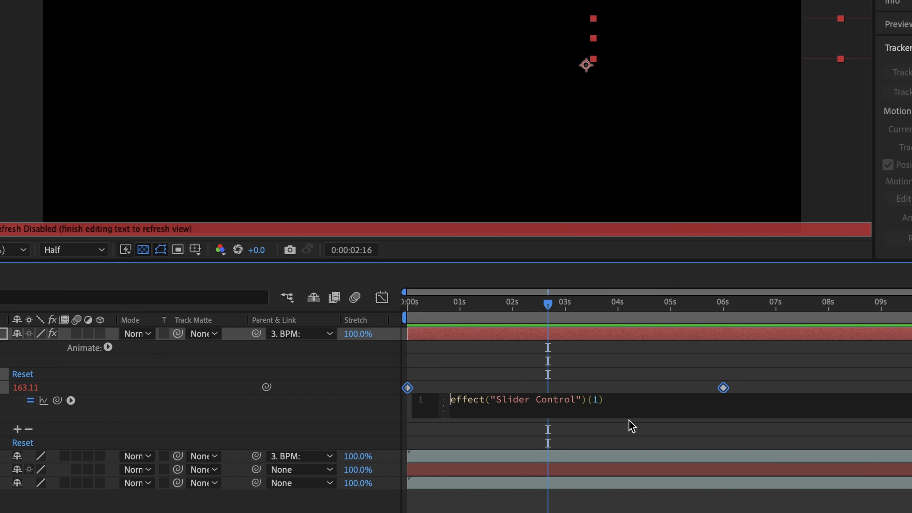
pyautogui.write('Math')
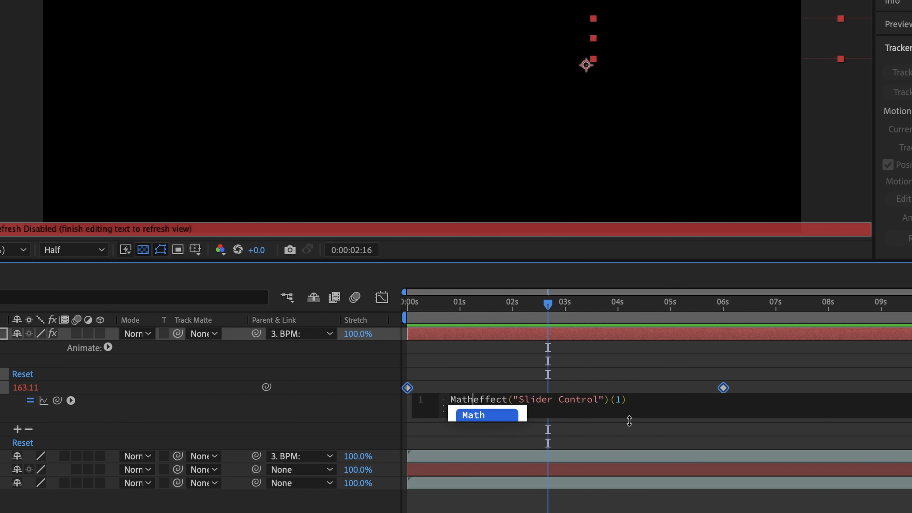
pyautogui.write('.round')
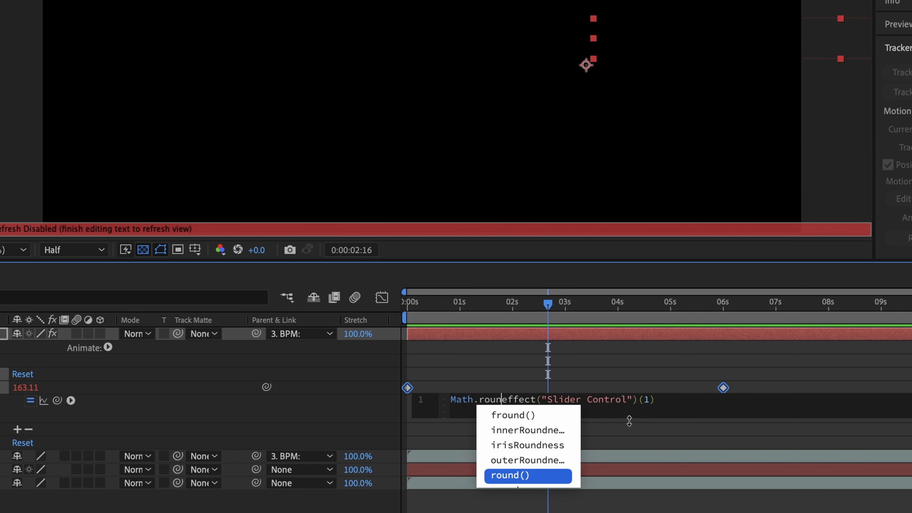
pyautogui.press('Return')
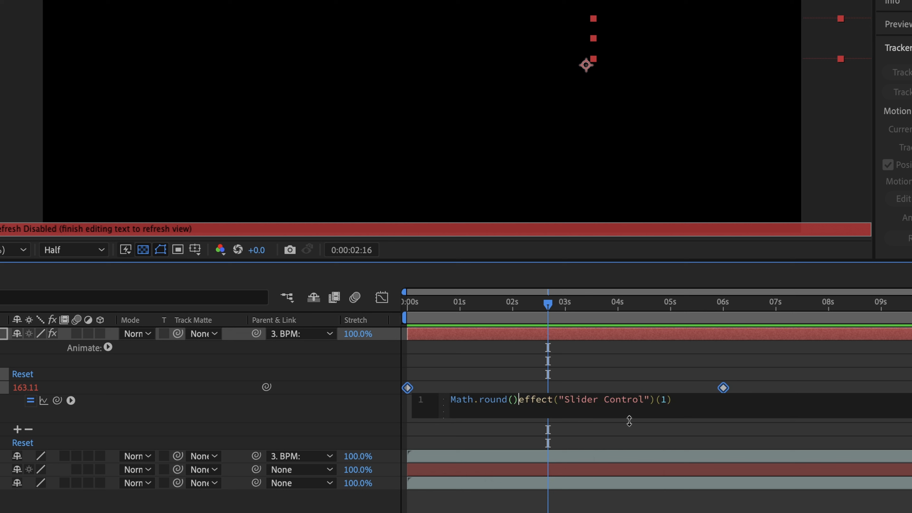
pyautogui.press('BackSpace')
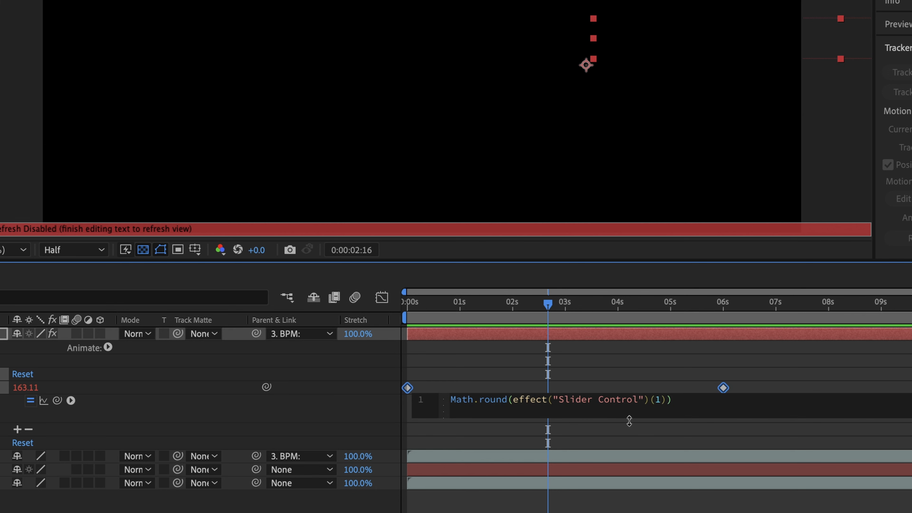
pyautogui.click(614, 360)
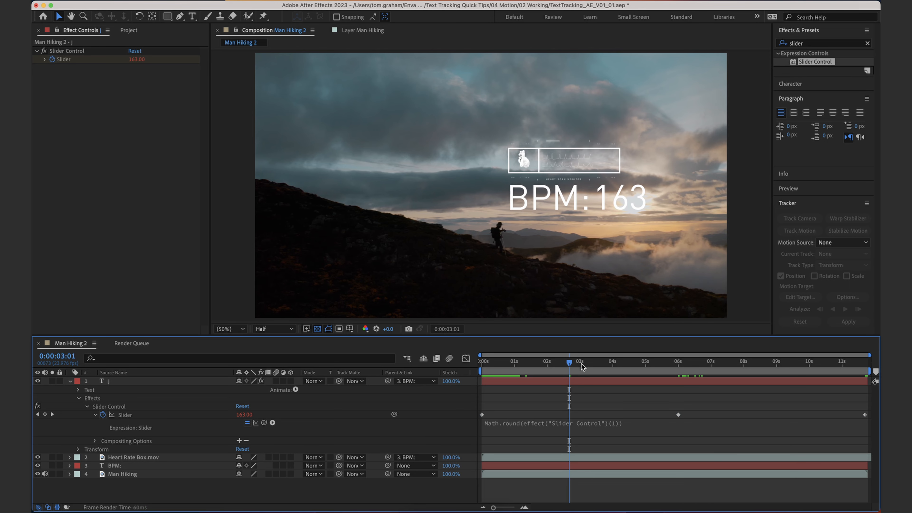
# Play the composition from the start to check the rounded BPM number
pyautogui.moveTo(567, 305); pyautogui.dragTo(408, 306)
pyautogui.press('space')
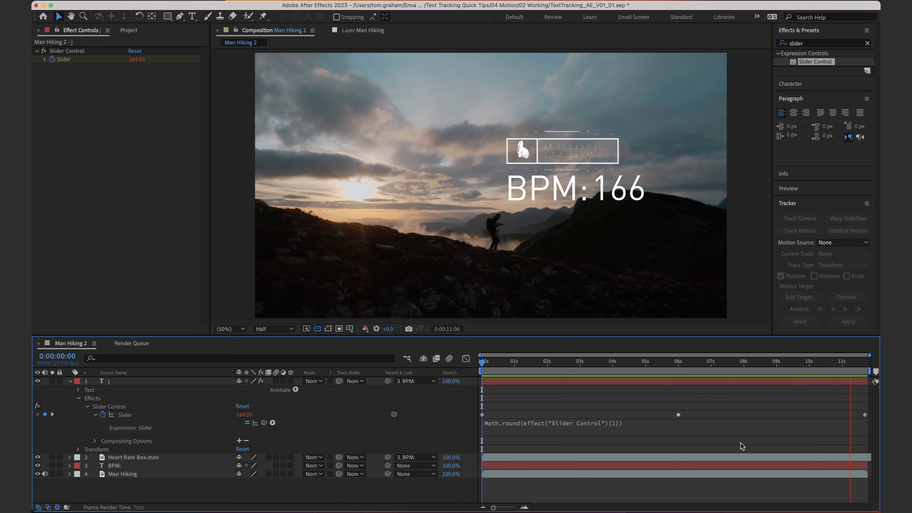
pyautogui.press('space')
pyautogui.moveTo(568, 361); pyautogui.dragTo(453, 369)
# Collapse the open properties of all layers and deselect them
pyautogui.press('super+a')
pyautogui.press('u')
pyautogui.press('u')
pyautogui.click(535, 441)
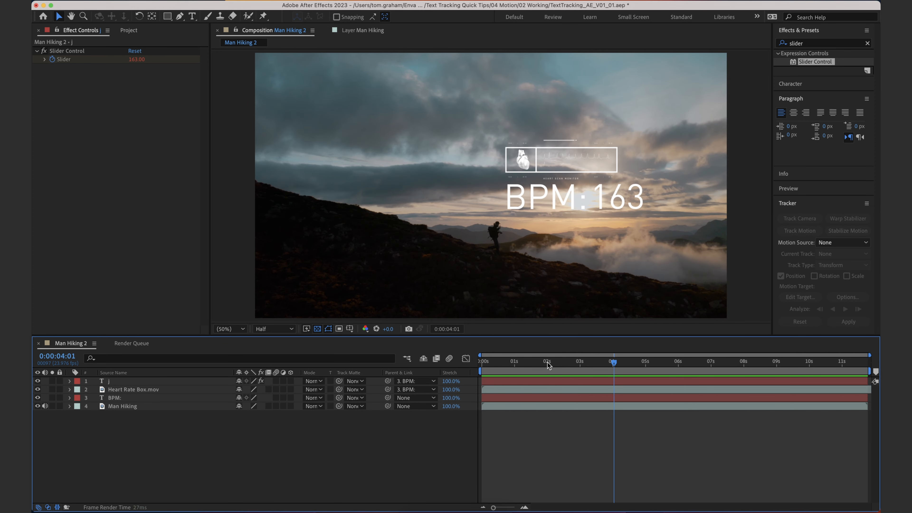
# At 0:00:03:19, scale up the Heart Rate Box.mov layer uniformly until its box spans the full width of the BPM readout
pyautogui.click(607, 362)
pyautogui.click(122, 391)
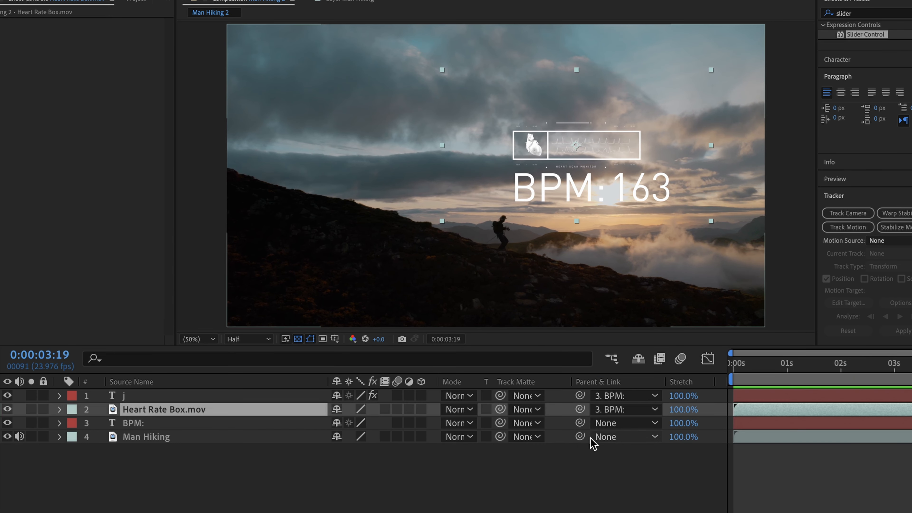
pyautogui.press('s')
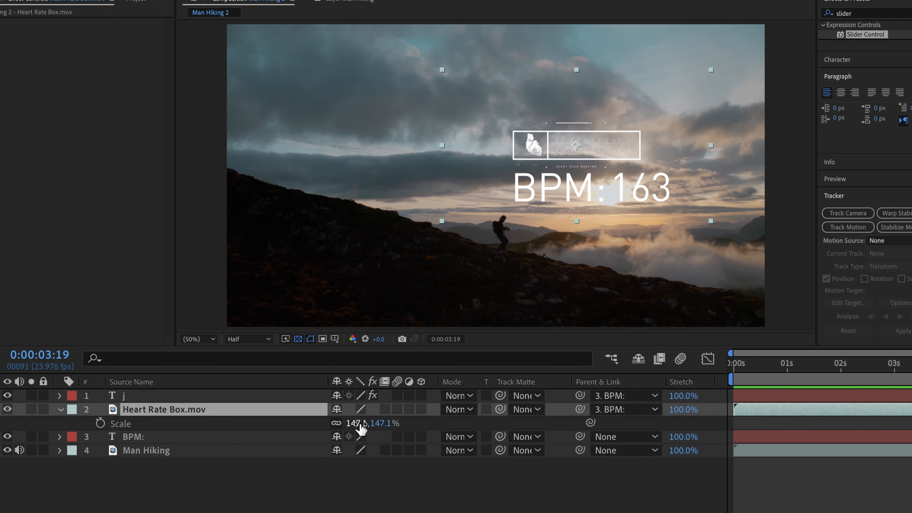
pyautogui.moveTo(360, 428); pyautogui.dragTo(268, 418)
# Raise the heart rate box above the BPM text by setting its Anchor Point to 878.0, 569.0
pyautogui.press('a')
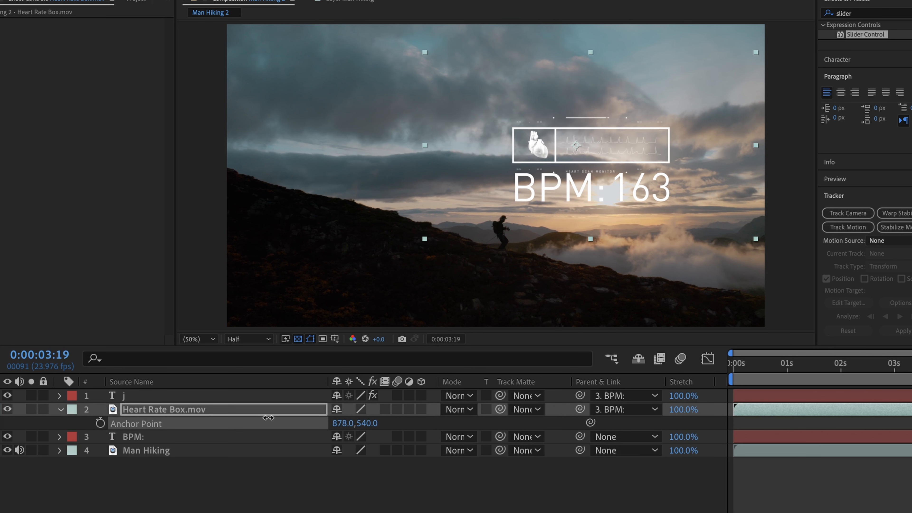
pyautogui.moveTo(362, 423); pyautogui.dragTo(391, 421)
pyautogui.click(431, 479)
# Return the playhead to the start of the composition and collapse the properties of all layers
pyautogui.moveTo(814, 367); pyautogui.dragTo(768, 367)
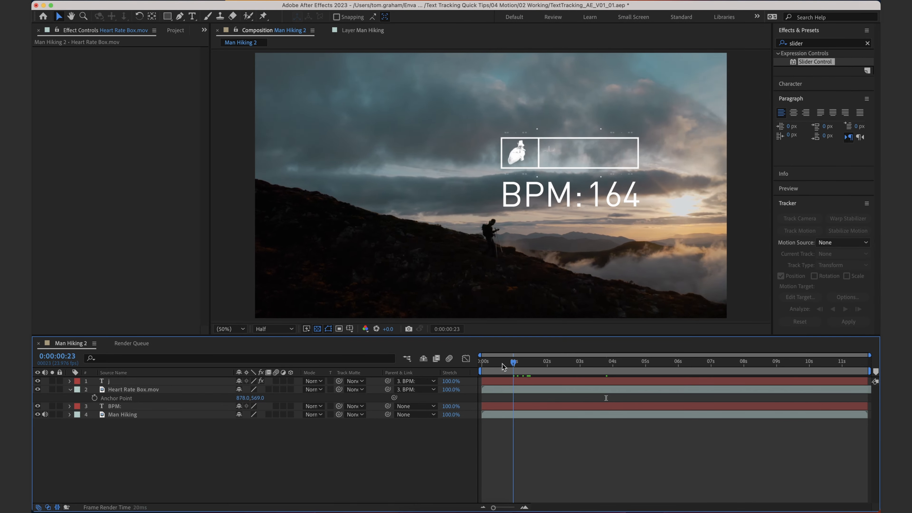
pyautogui.moveTo(502, 365); pyautogui.dragTo(472, 370)
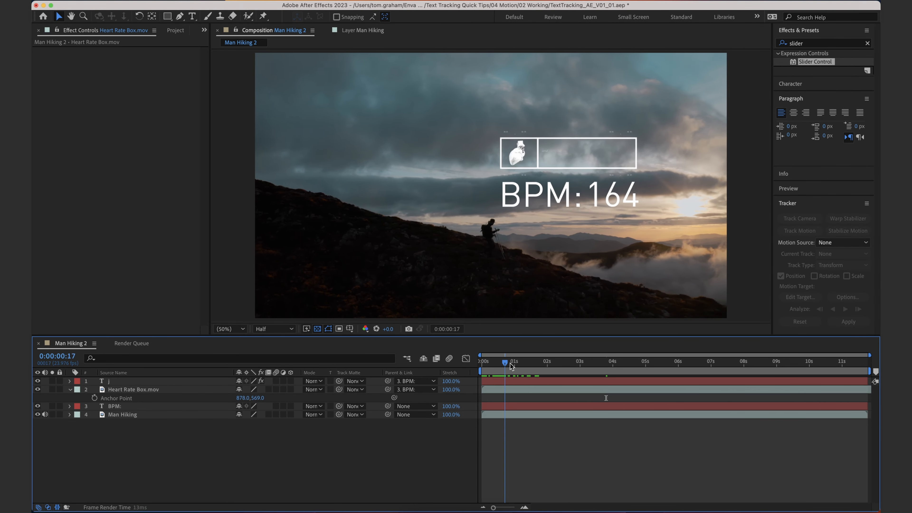
pyautogui.press('super+a')
pyautogui.press('s')
pyautogui.press('s')
pyautogui.click(365, 456)
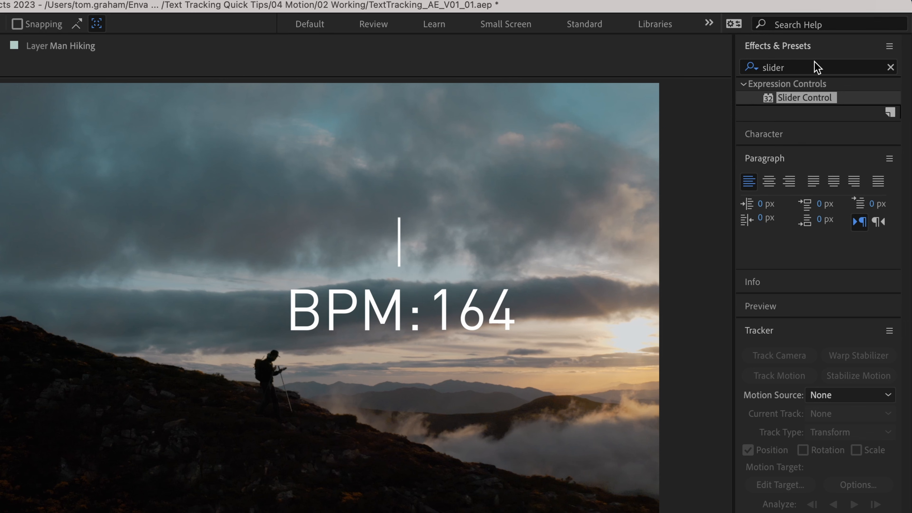
# Find the Typewriter animation preset and apply it to the BPM: text layer at 0:00:00:00
pyautogui.click(813, 67)
pyautogui.write('type')
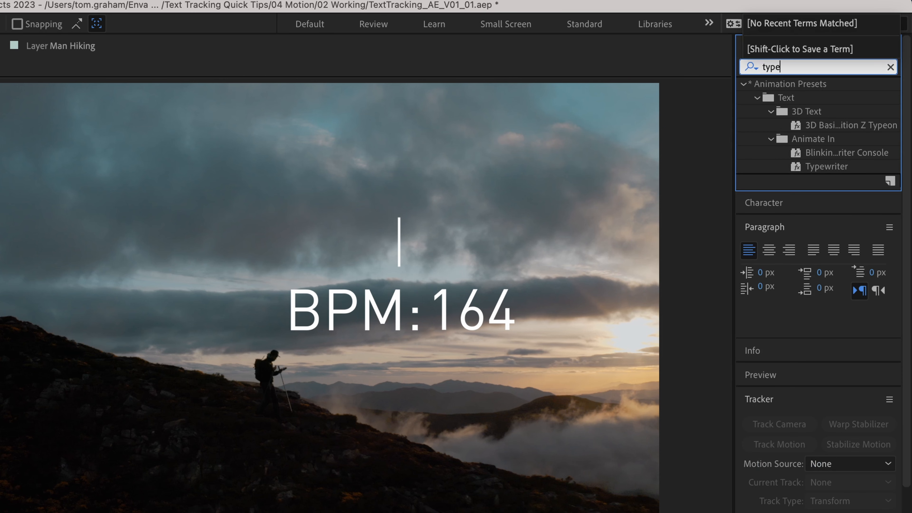
pyautogui.moveTo(843, 167); pyautogui.dragTo(125, 399)
pyautogui.click(225, 420)
# Reveal the BPM: layer's keyframes and move the Range Selector's final Start keyframe earlier, to about 0:00:00:09
pyautogui.click(141, 399)
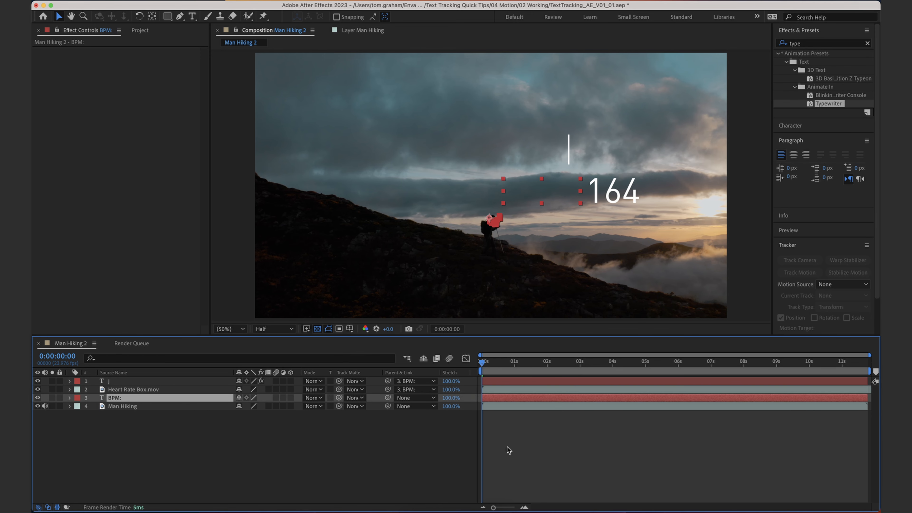
pyautogui.press('u')
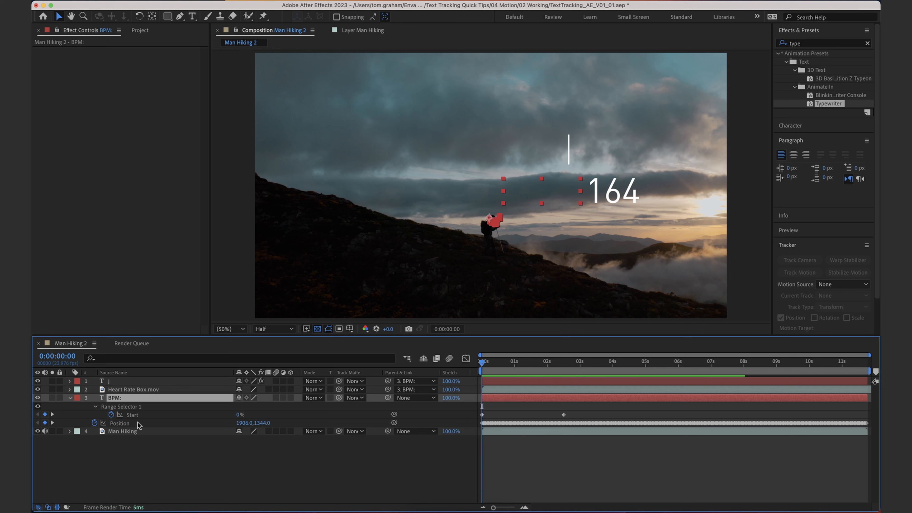
pyautogui.click(564, 416)
pyautogui.moveTo(564, 415); pyautogui.dragTo(495, 416)
pyautogui.press('.')
pyautogui.press('=')
pyautogui.press('=')
pyautogui.moveTo(484, 364); pyautogui.dragTo(574, 363)
pyautogui.moveTo(546, 409); pyautogui.dragTo(484, 417)
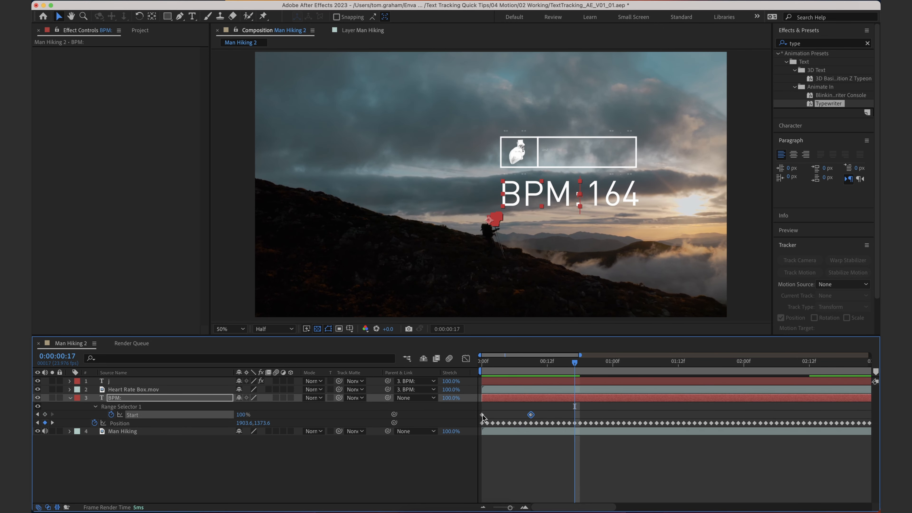